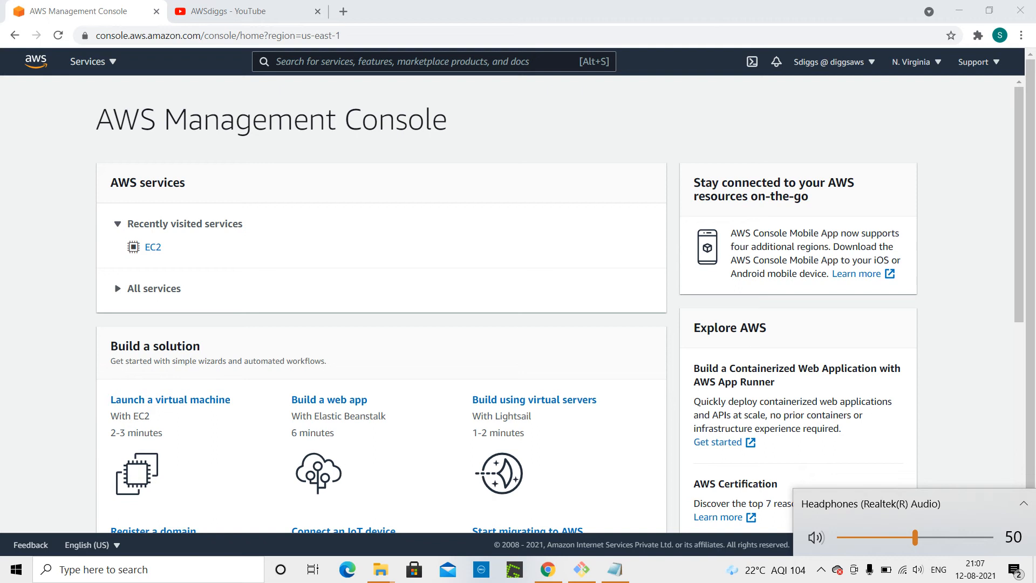
Open the EC2 instances list and clear the running-state filter.
{"action": "left_click", "coordinate": [955, 435]}
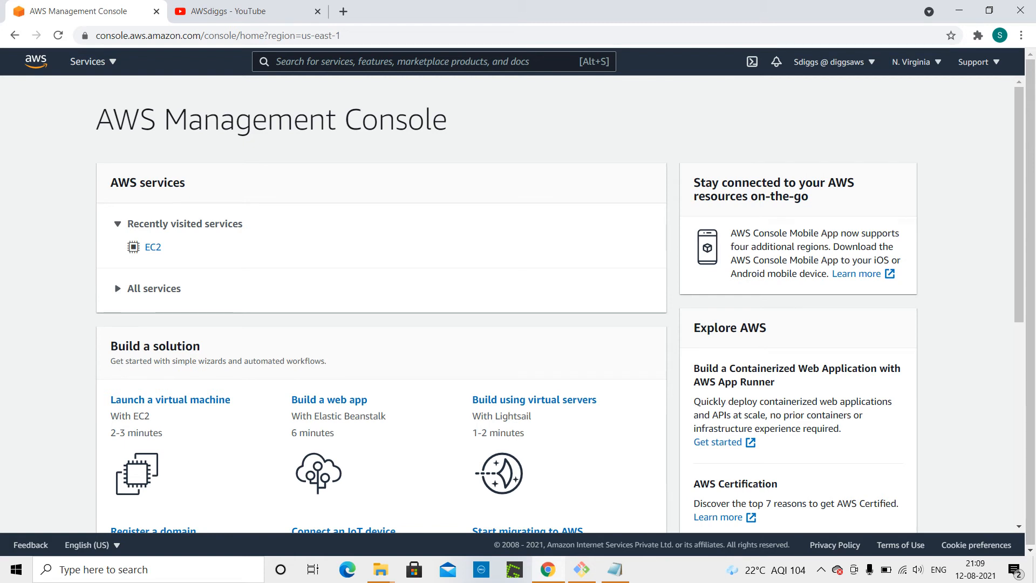
{"action": "left_click", "coordinate": [108, 61]}
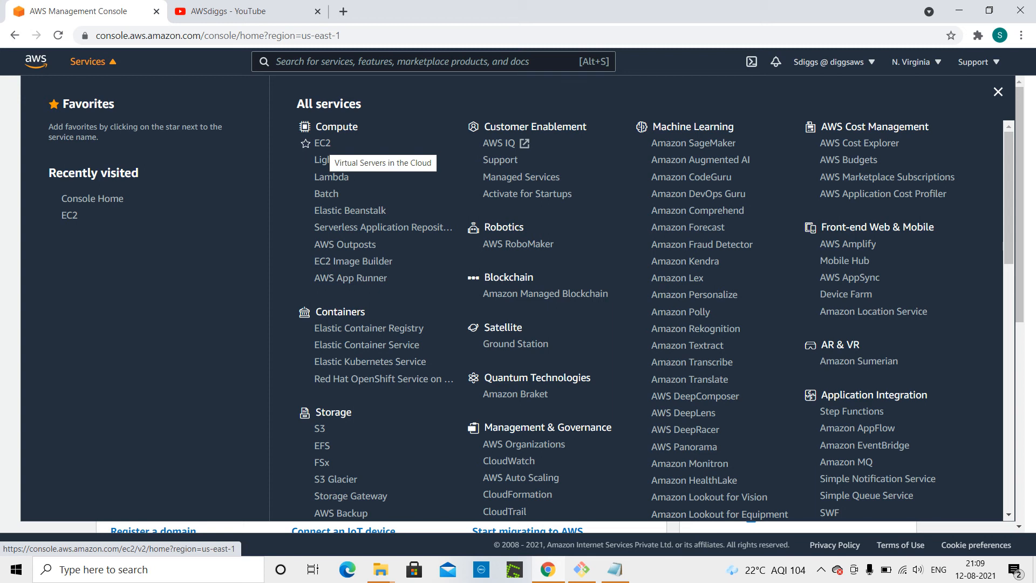
{"action": "left_click", "coordinate": [319, 143]}
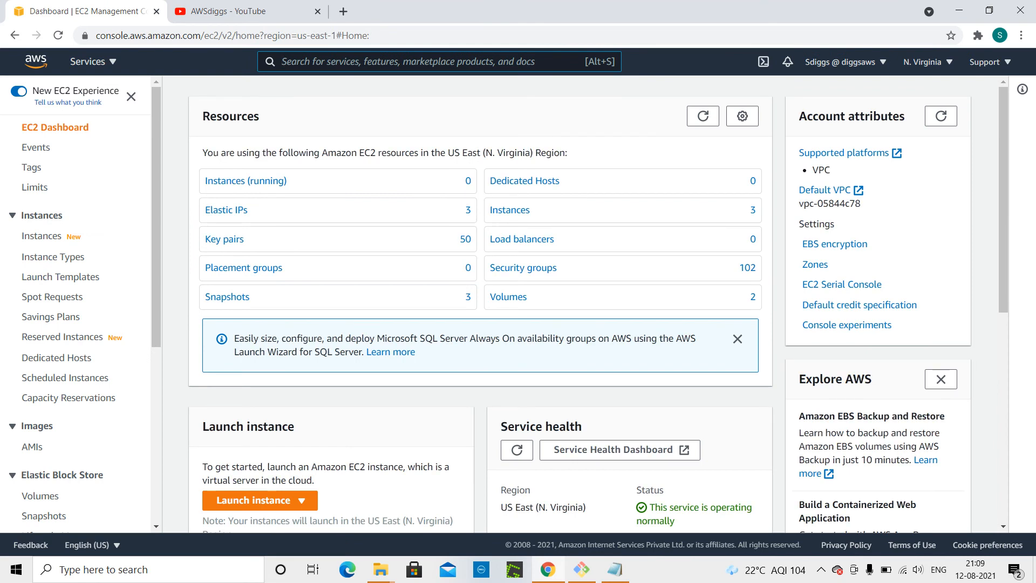
{"action": "left_click", "coordinate": [258, 183]}
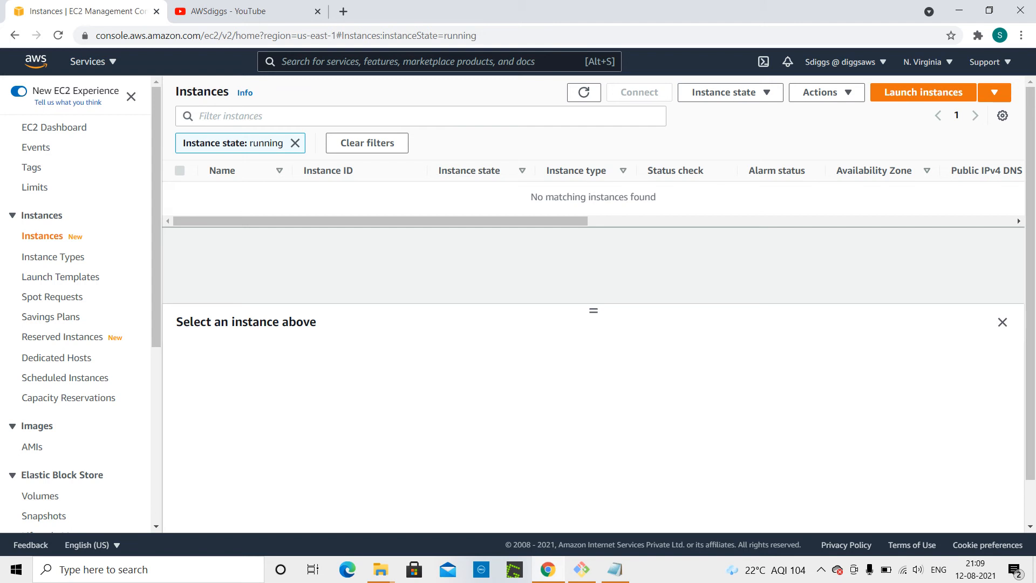
{"action": "left_click", "coordinate": [295, 143]}
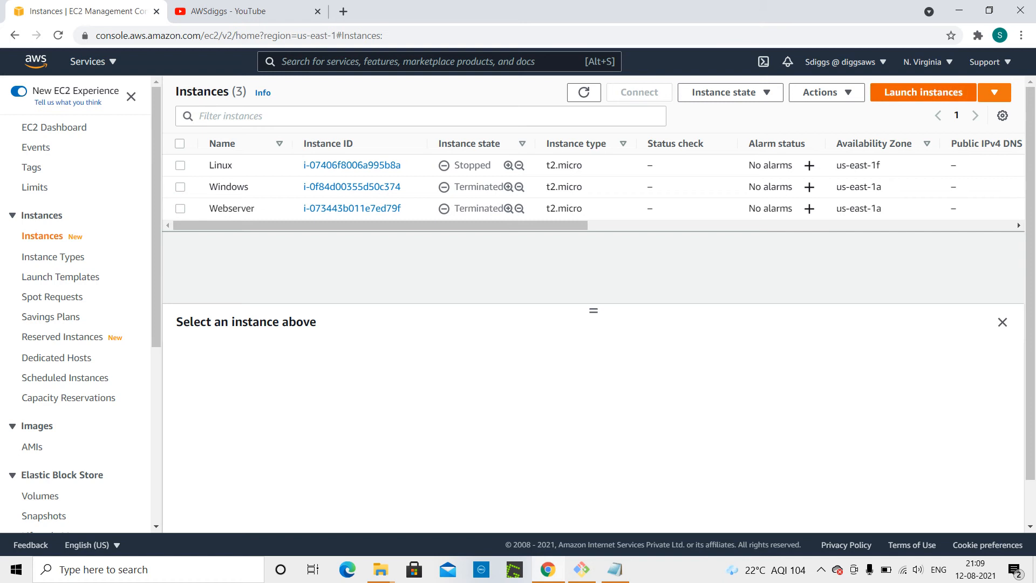
Start launching a new instance and choose the Microsoft Windows Server 2019 Base AMI.
{"action": "left_click", "coordinate": [915, 92]}
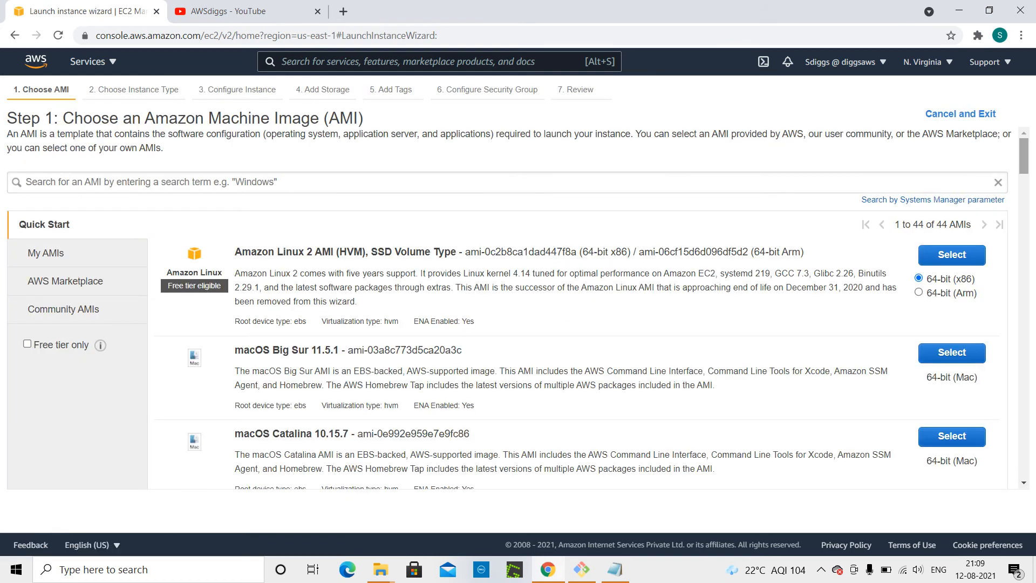
{"action": "left_click_drag", "start_coordinate": [1019, 151], "coordinate": [1018, 218]}
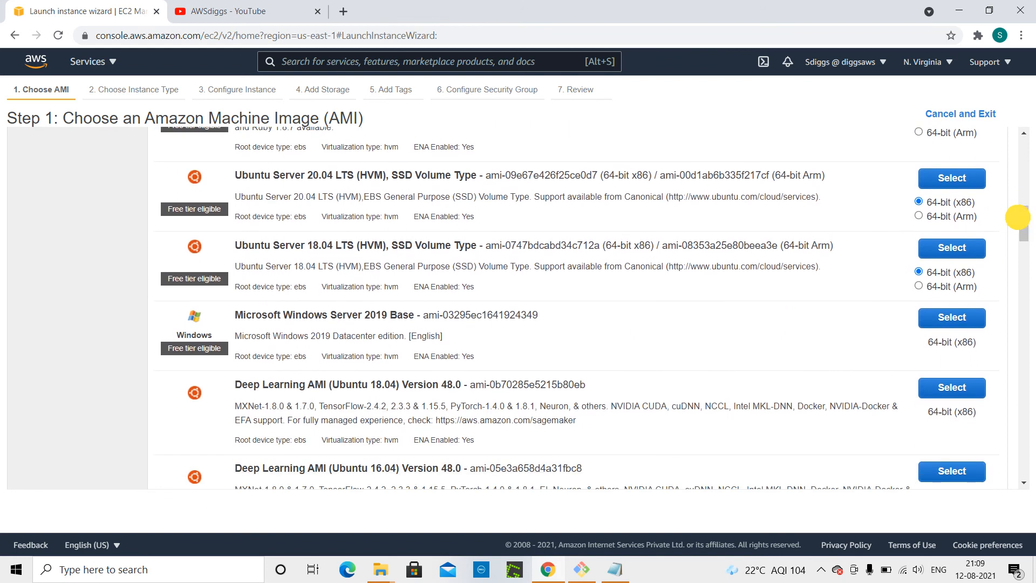
{"action": "left_click", "coordinate": [951, 316]}
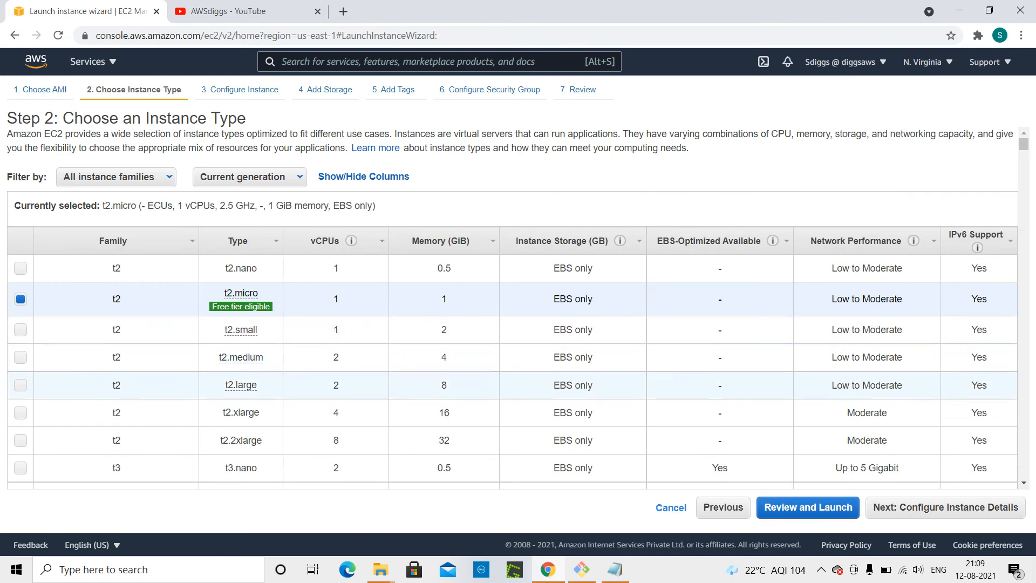
Keep the default instance type, instance details and storage, advancing to the tags step.
{"action": "left_click", "coordinate": [943, 506]}
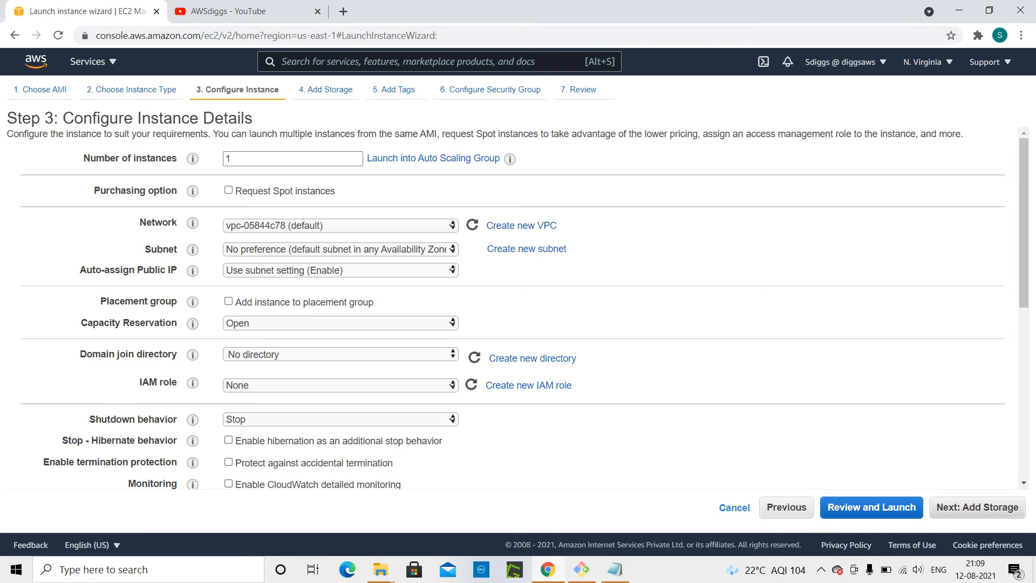
{"action": "left_click", "coordinate": [958, 510]}
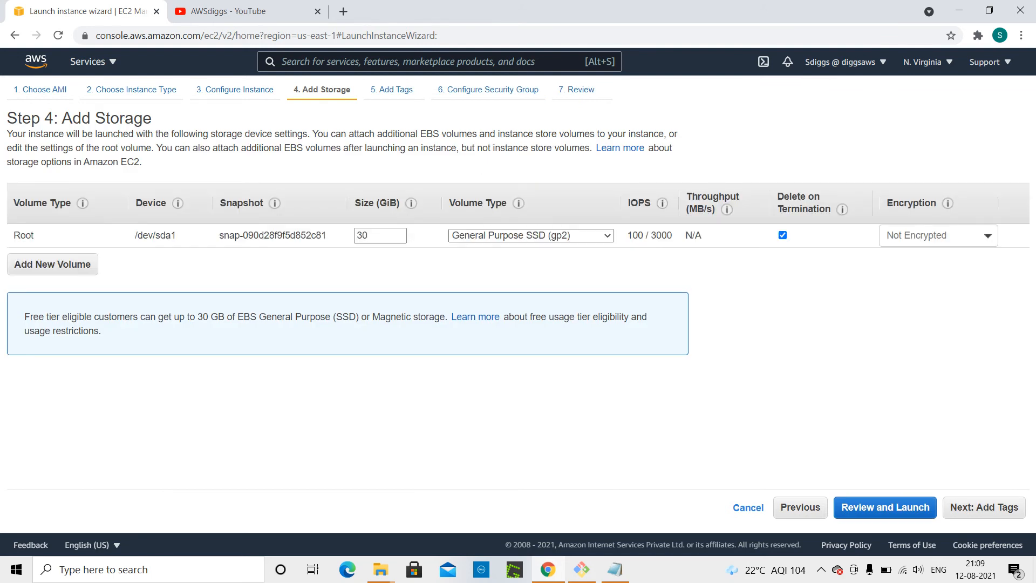
{"action": "left_click", "coordinate": [980, 510]}
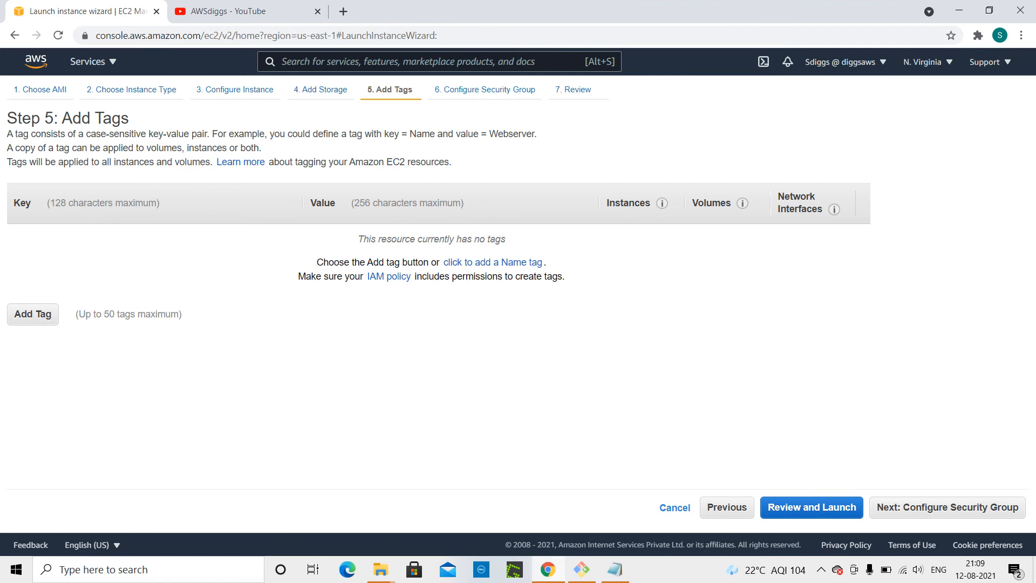
Add a tag with key Name and value Webserver.
{"action": "left_click", "coordinate": [47, 313]}
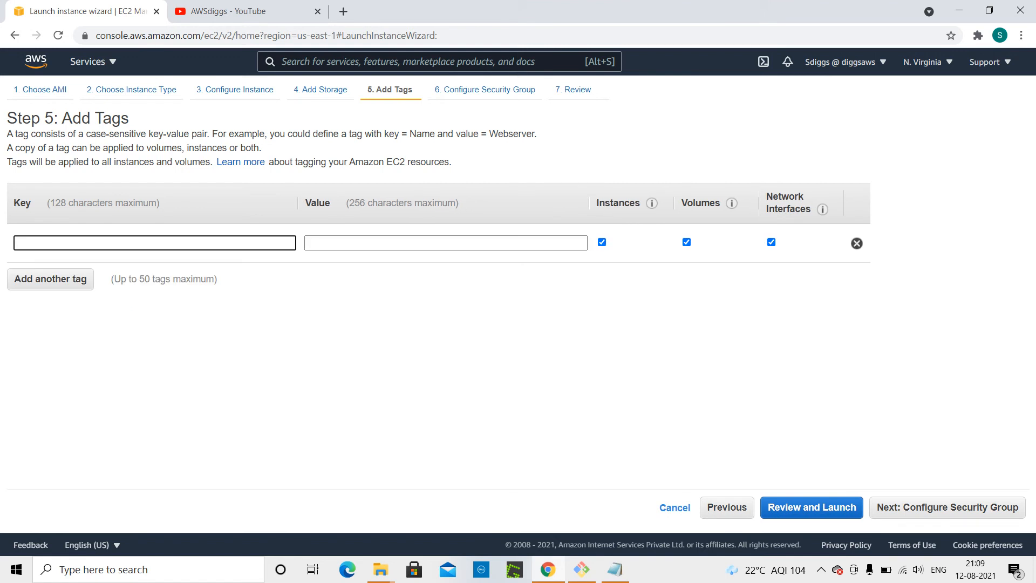
{"action": "type", "text": "Name"}
{"action": "left_click", "coordinate": [331, 243]}
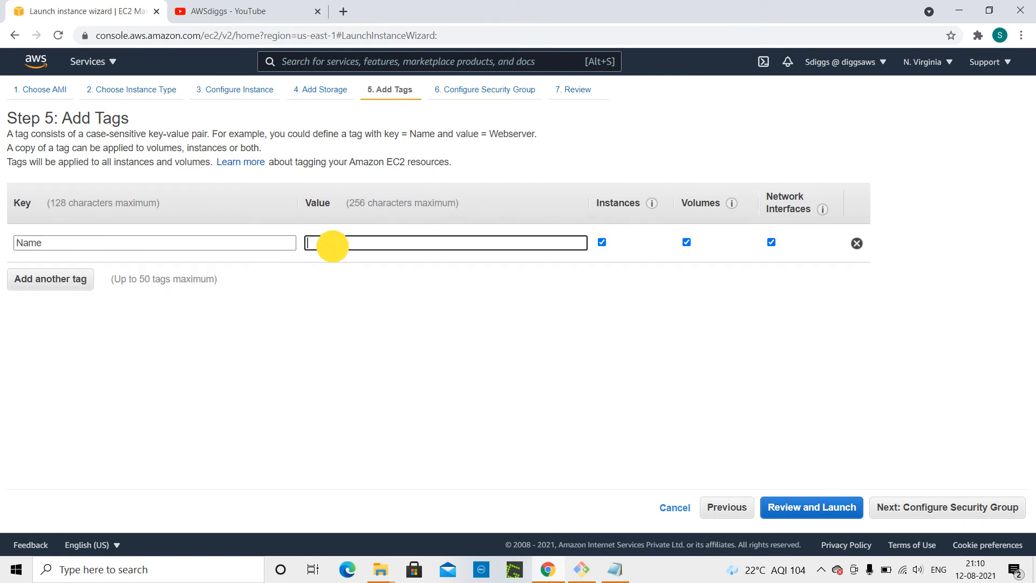
{"action": "type", "text": "Web"}
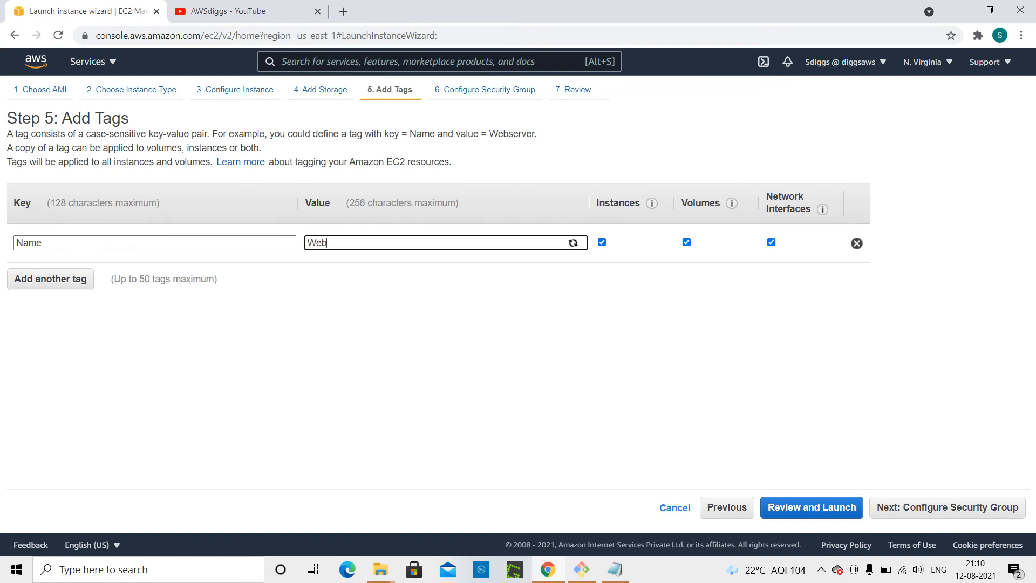
{"action": "type", "text": "server"}
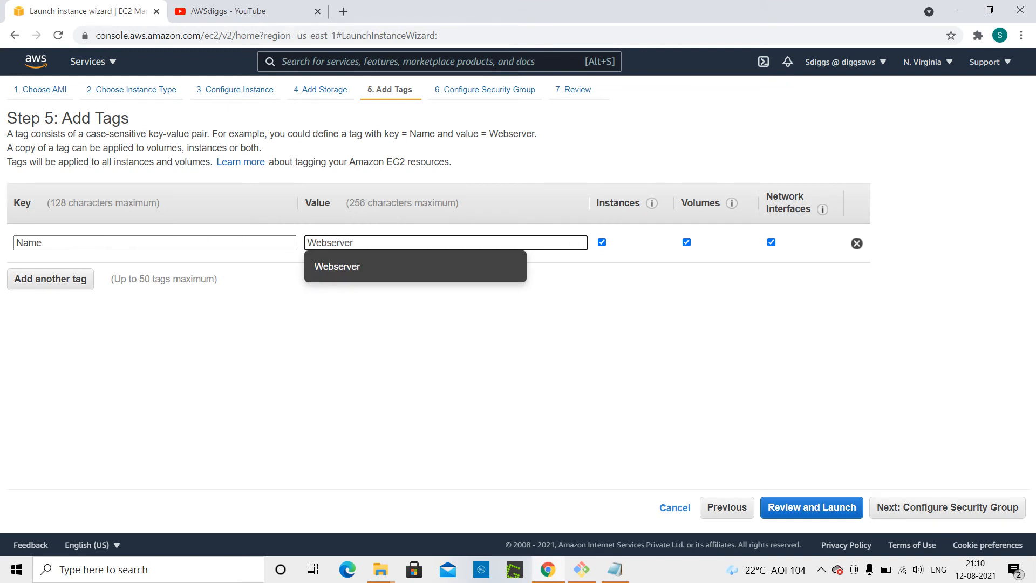
{"action": "key", "text": "Down"}
{"action": "left_click", "coordinate": [351, 261]}
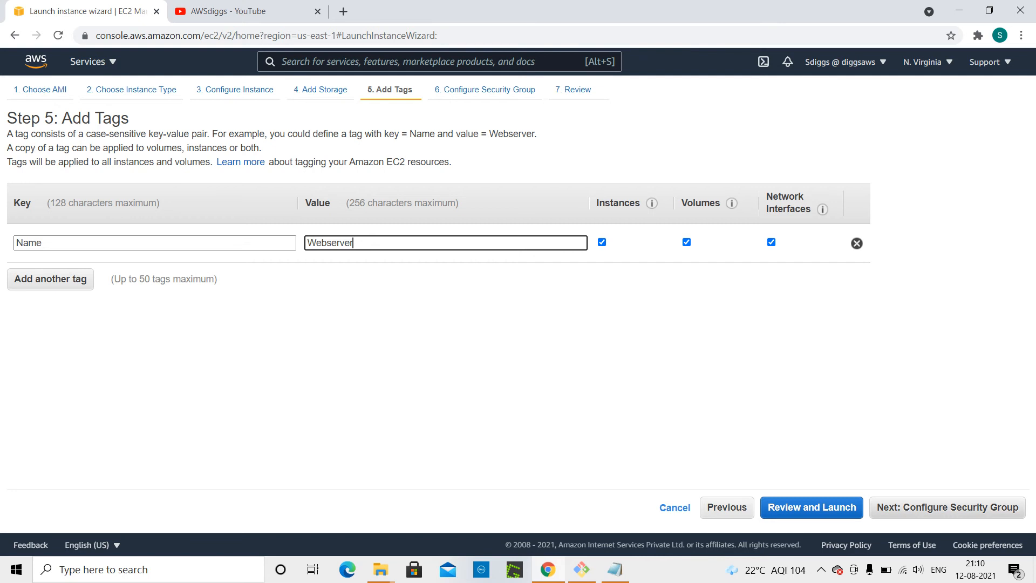
Add an HTTP inbound rule to the new security group.
{"action": "left_click", "coordinate": [950, 510]}
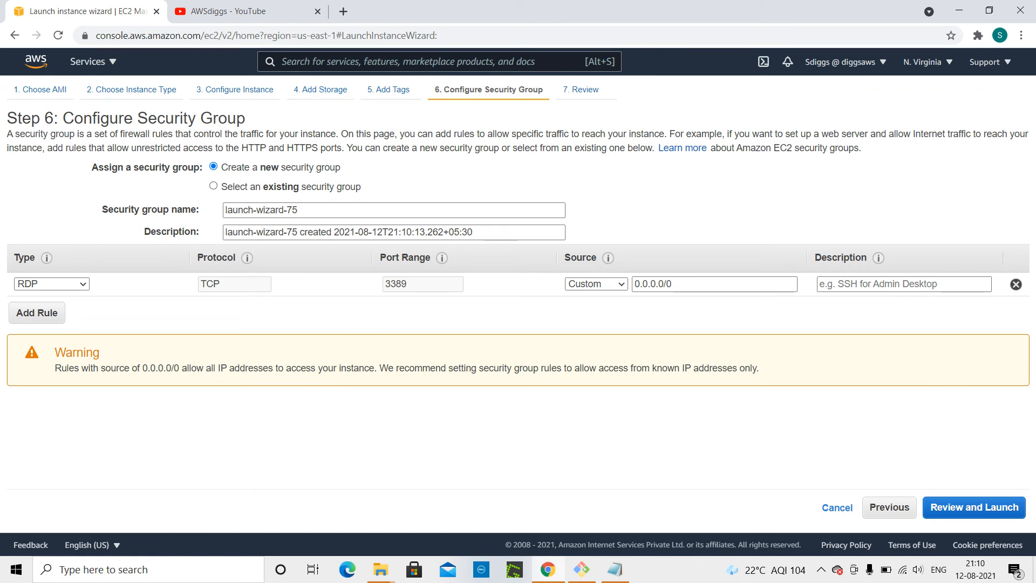
{"action": "left_click", "coordinate": [41, 314]}
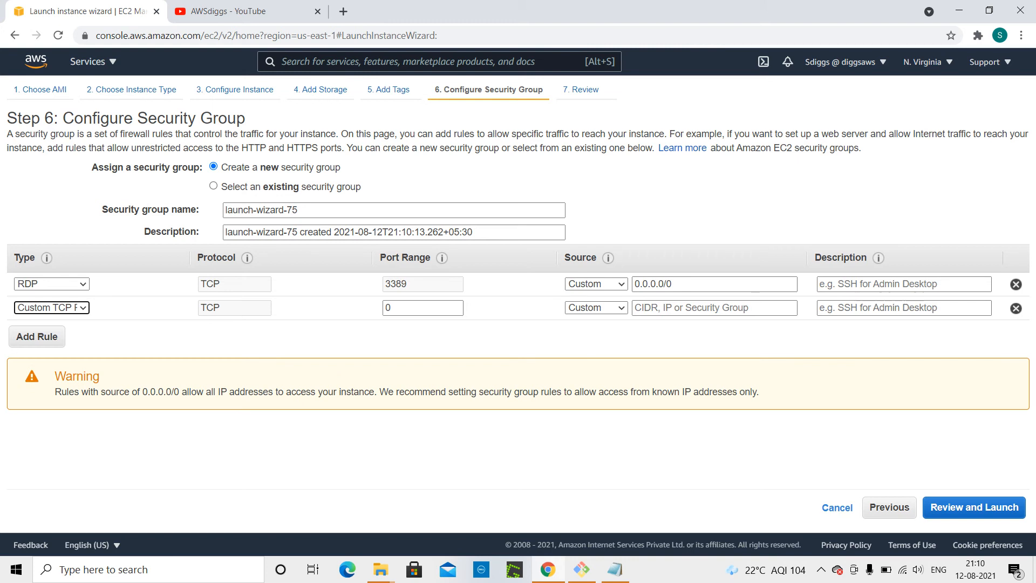
{"action": "left_click", "coordinate": [81, 304]}
{"action": "scroll", "coordinate": [73, 232], "scroll_direction": "down", "scroll_amount": 1}
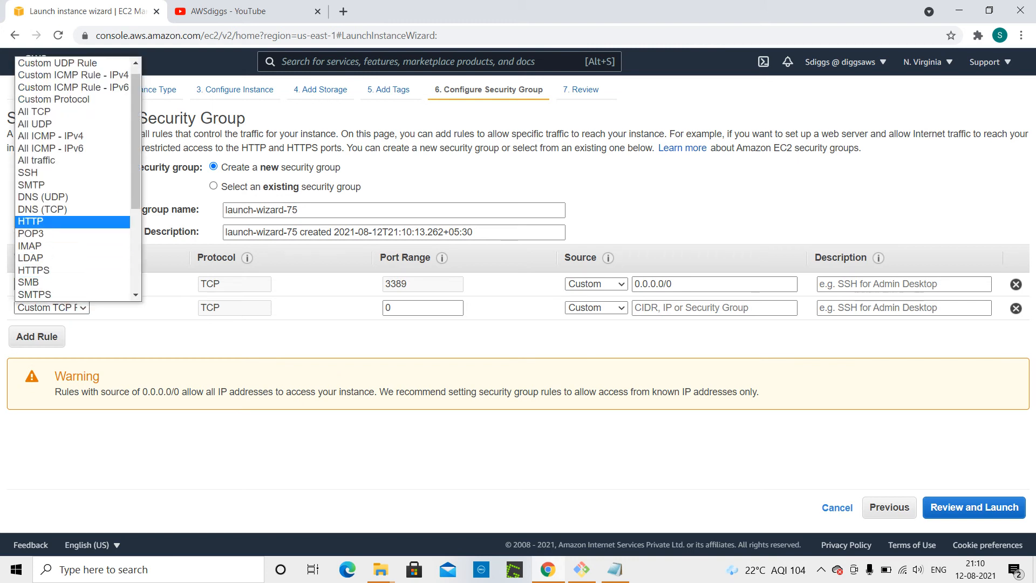
{"action": "left_click", "coordinate": [58, 220]}
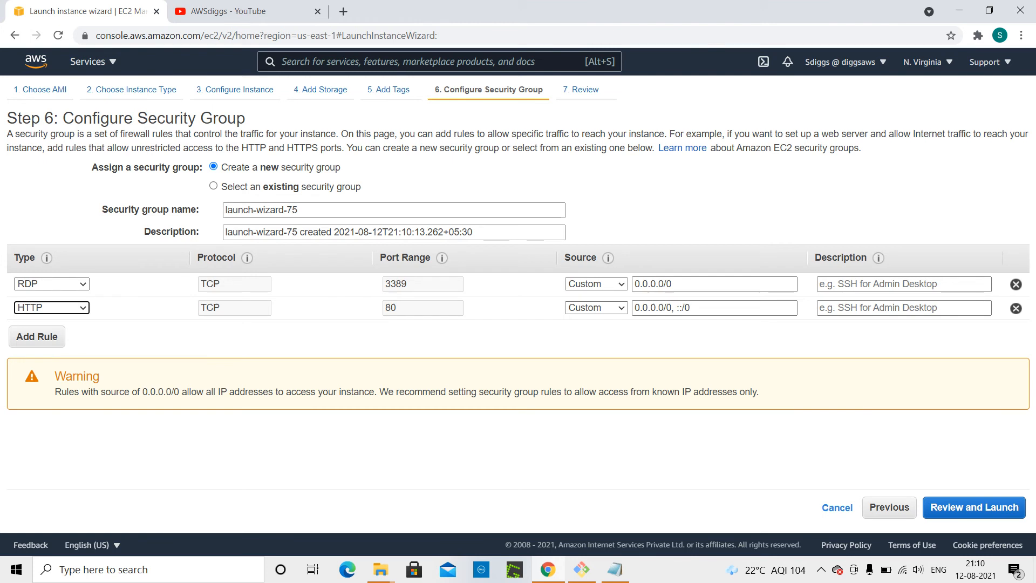
{"action": "left_click", "coordinate": [121, 331]}
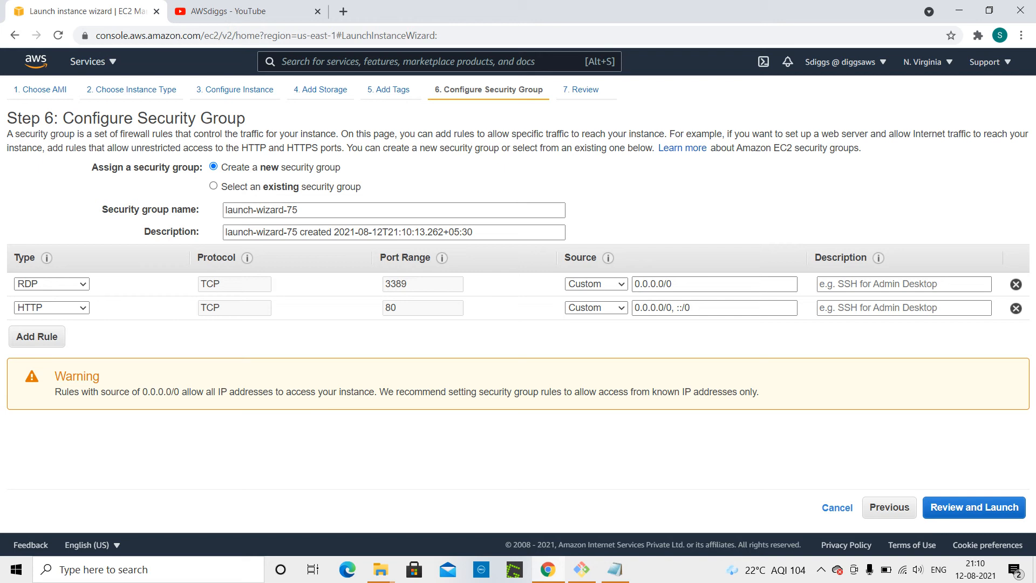
Open the review and launch page and close the key pair dialog.
{"action": "left_click", "coordinate": [962, 509]}
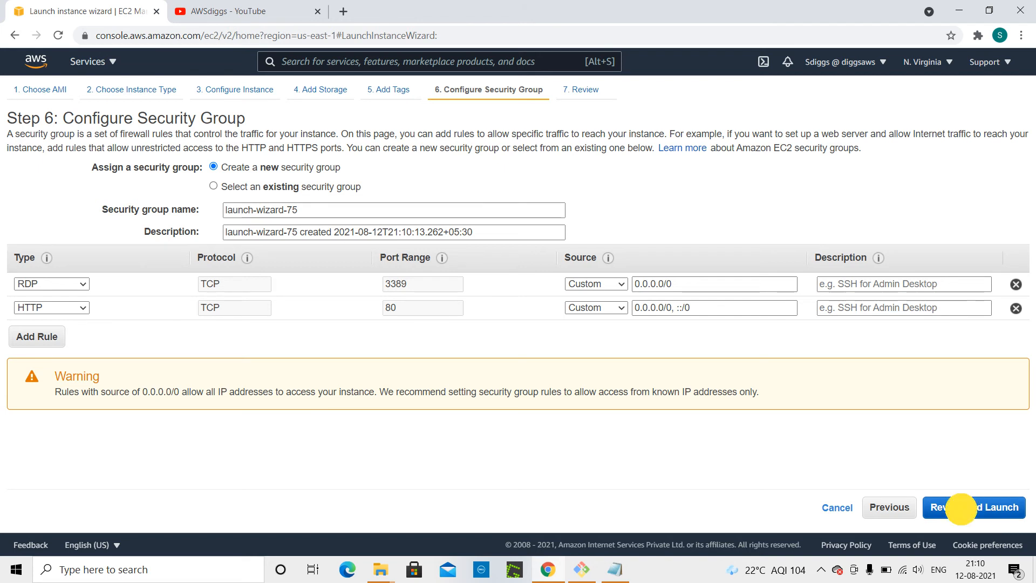
{"action": "left_click", "coordinate": [1001, 507]}
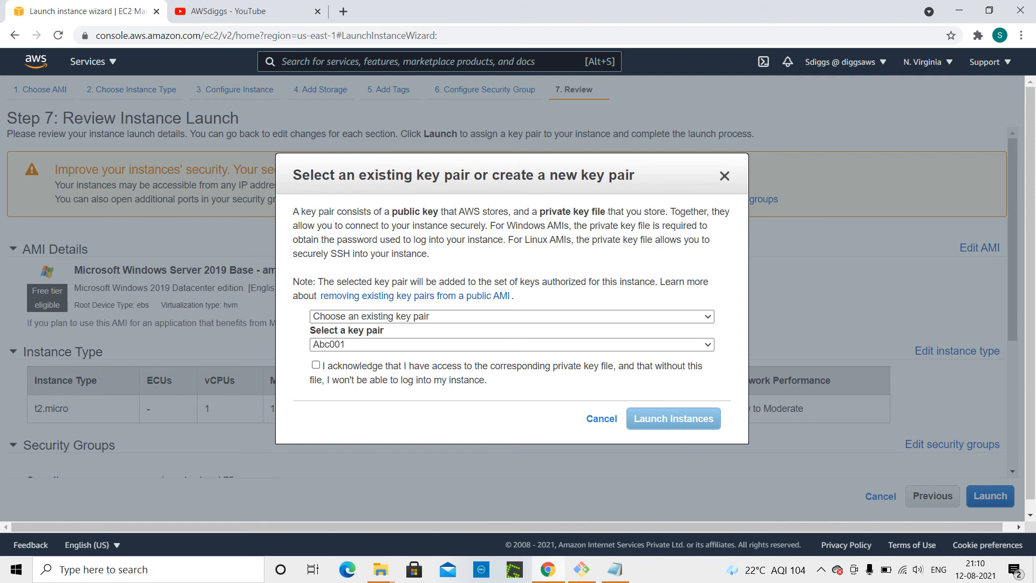
{"action": "left_click", "coordinate": [725, 176]}
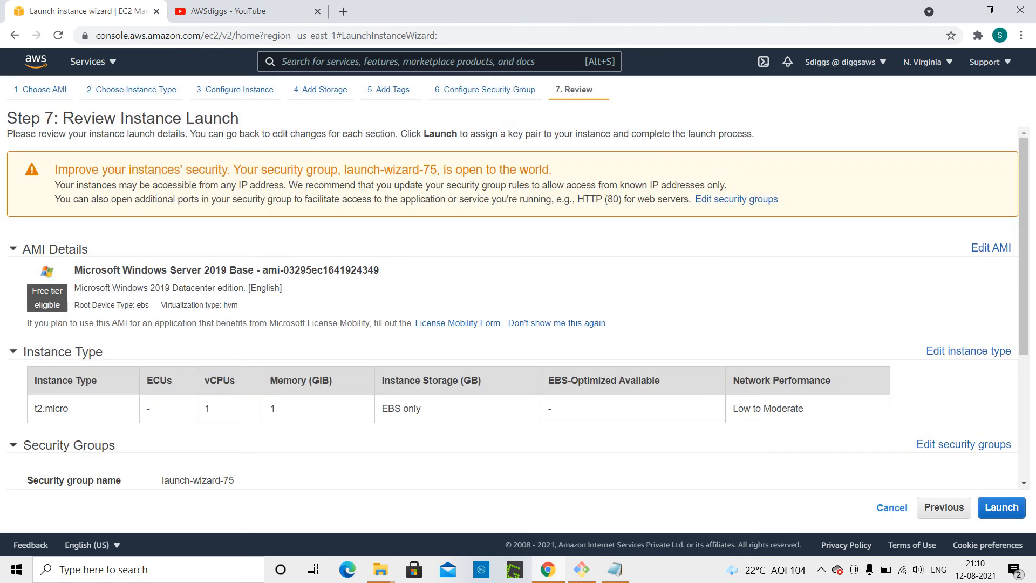
Go back to Configure Instance Details and select the User data text box under Advanced Details.
{"action": "left_click", "coordinate": [932, 507]}
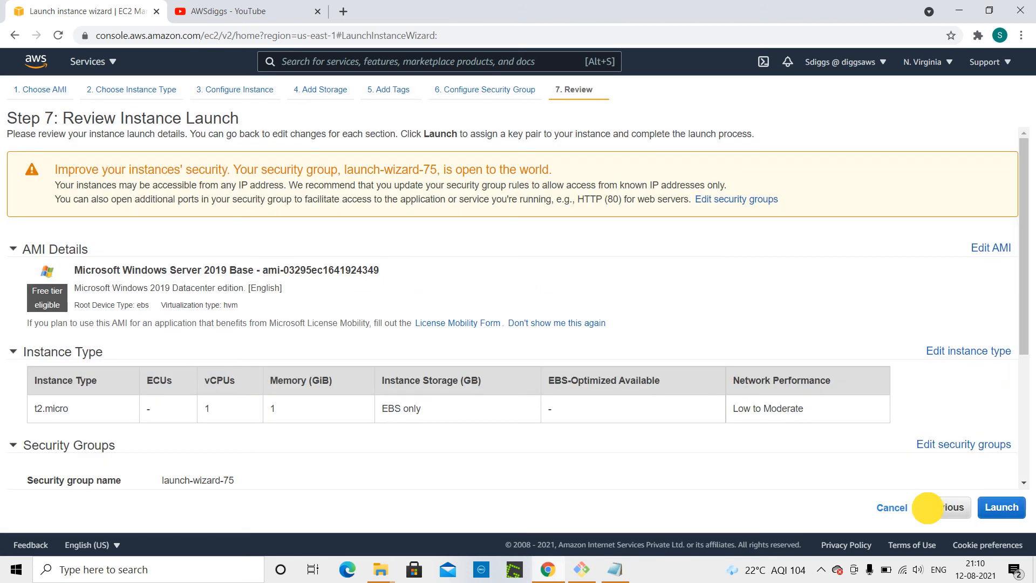
{"action": "left_click", "coordinate": [890, 508]}
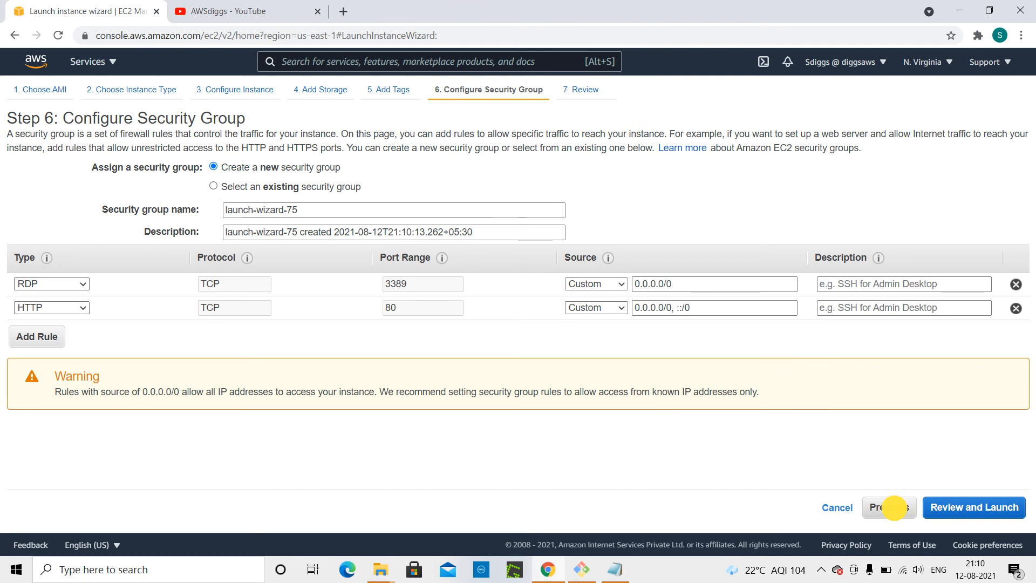
{"action": "left_click", "coordinate": [734, 507]}
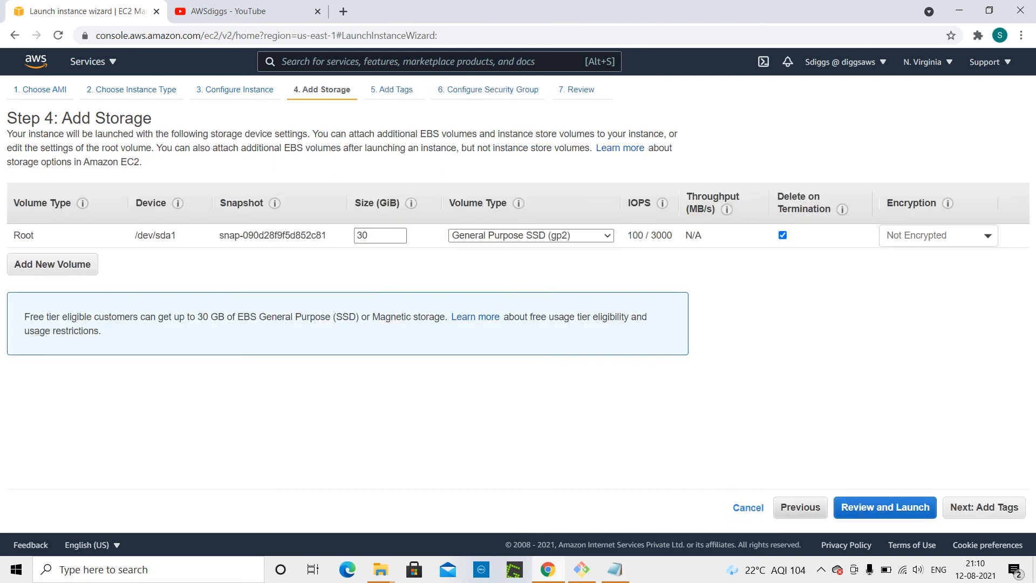
{"action": "left_click", "coordinate": [800, 506]}
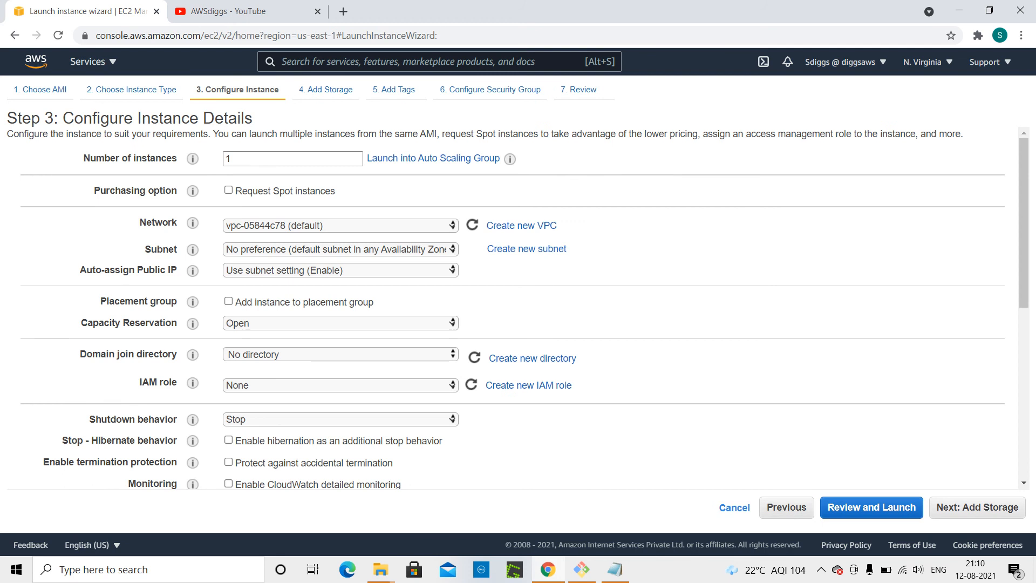
{"action": "left_click_drag", "start_coordinate": [1023, 286], "coordinate": [1028, 255]}
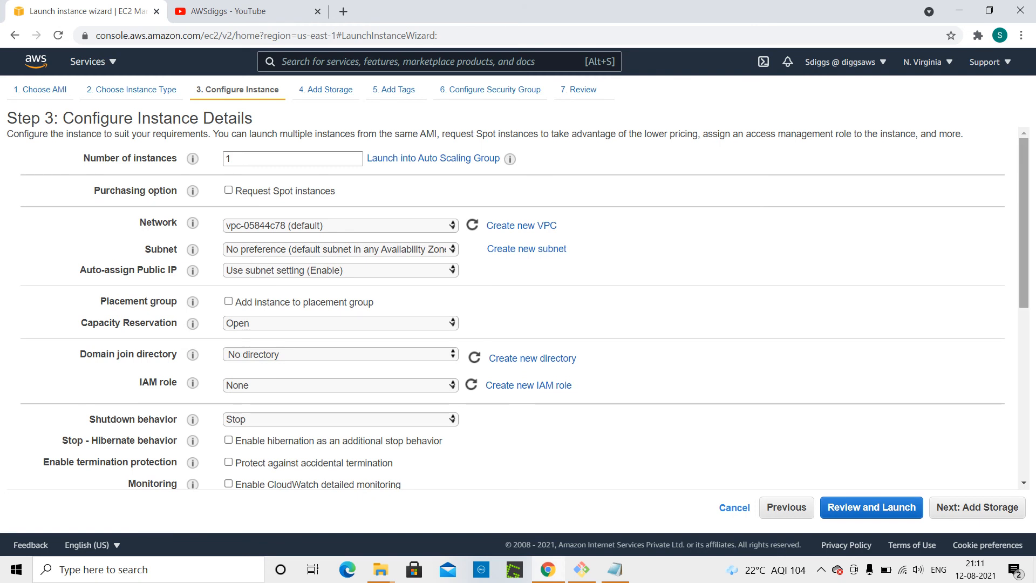
{"action": "left_click_drag", "start_coordinate": [1024, 266], "coordinate": [990, 452]}
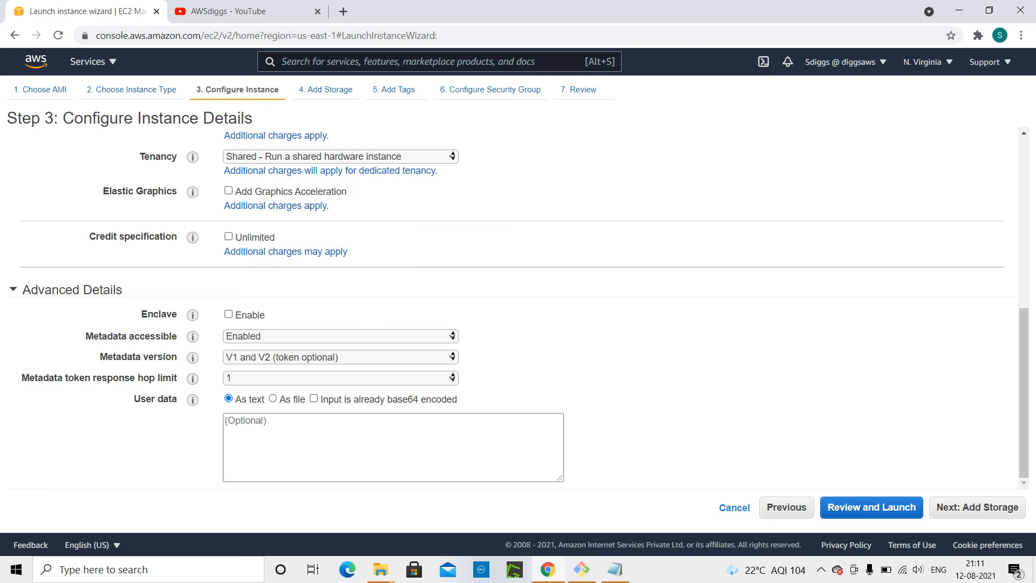
{"action": "mouse_move", "coordinate": [192, 399]}
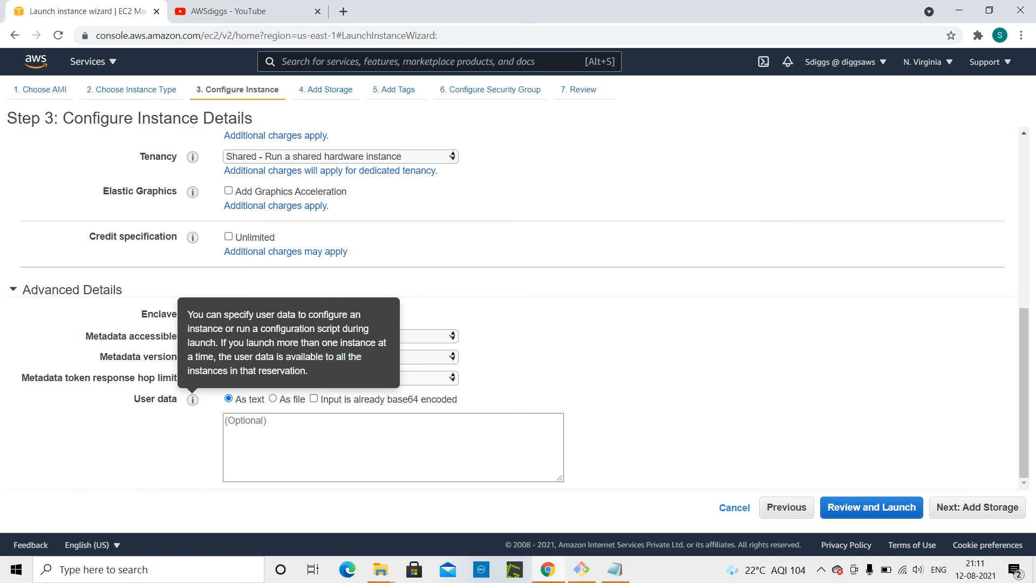
{"action": "left_click", "coordinate": [303, 435]}
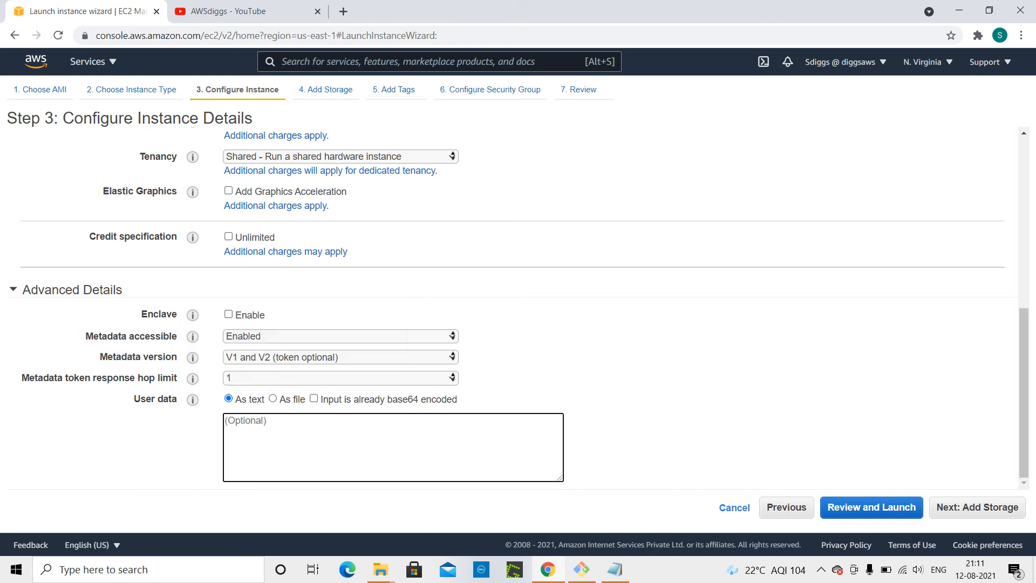
Copy the PowerShell script installing Web-Server with management tools from Notepad.
{"action": "left_click", "coordinate": [615, 570]}
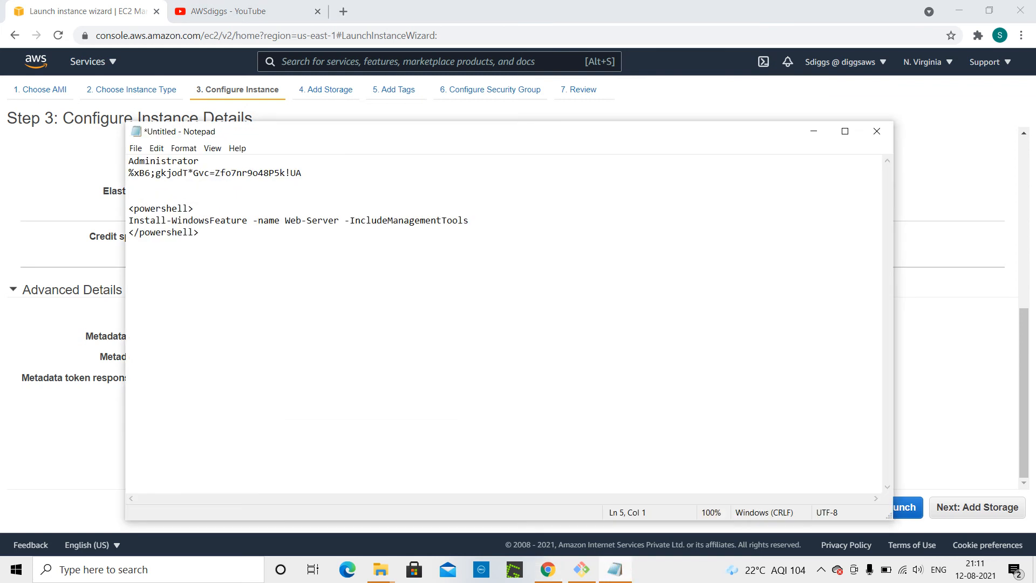
{"action": "left_click_drag", "start_coordinate": [204, 232], "coordinate": [126, 209]}
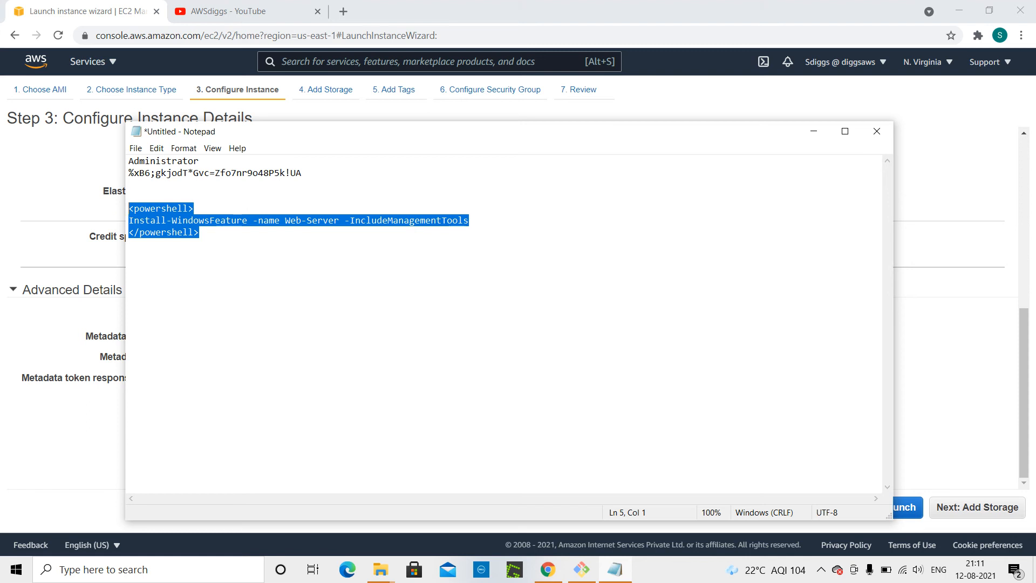
{"action": "left_click", "coordinate": [56, 317]}
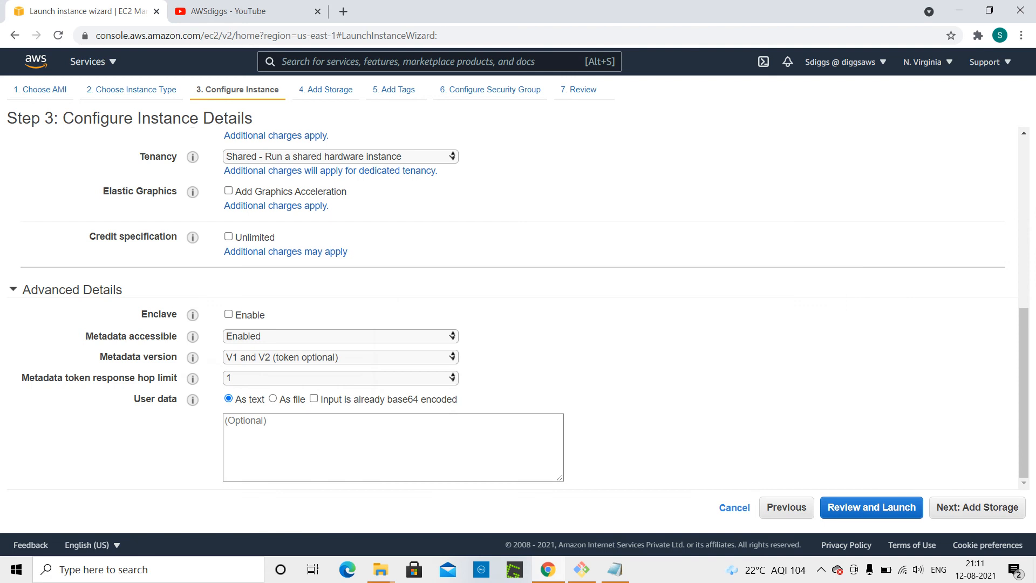
Paste the PowerShell script into the User data box and proceed to review the launch.
{"action": "left_click", "coordinate": [276, 444]}
{"action": "type", "text": "<powershell> Install-WindowsFeature -name Web-Server -IncludeManagementTools </powershell>"}
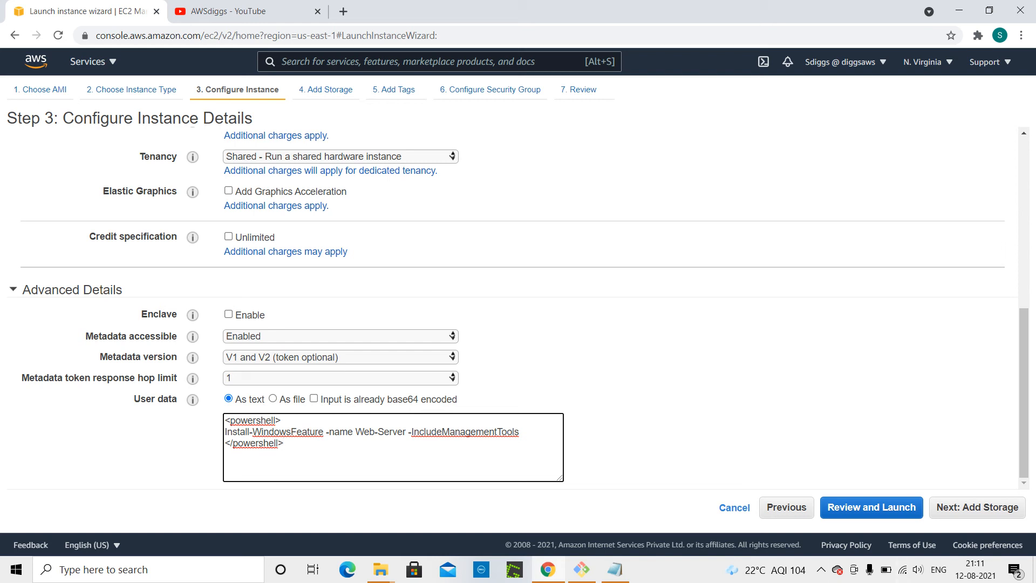
{"action": "left_click", "coordinate": [860, 506]}
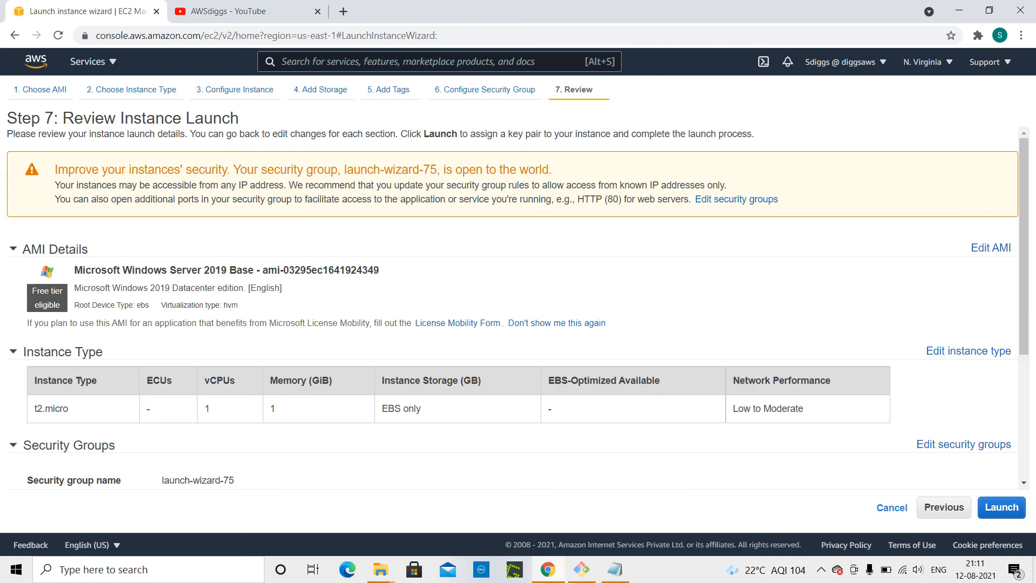
Launch the instance with the existing key pair Wind2019, acknowledging the private key file, and open the instances list.
{"action": "left_click", "coordinate": [1003, 507]}
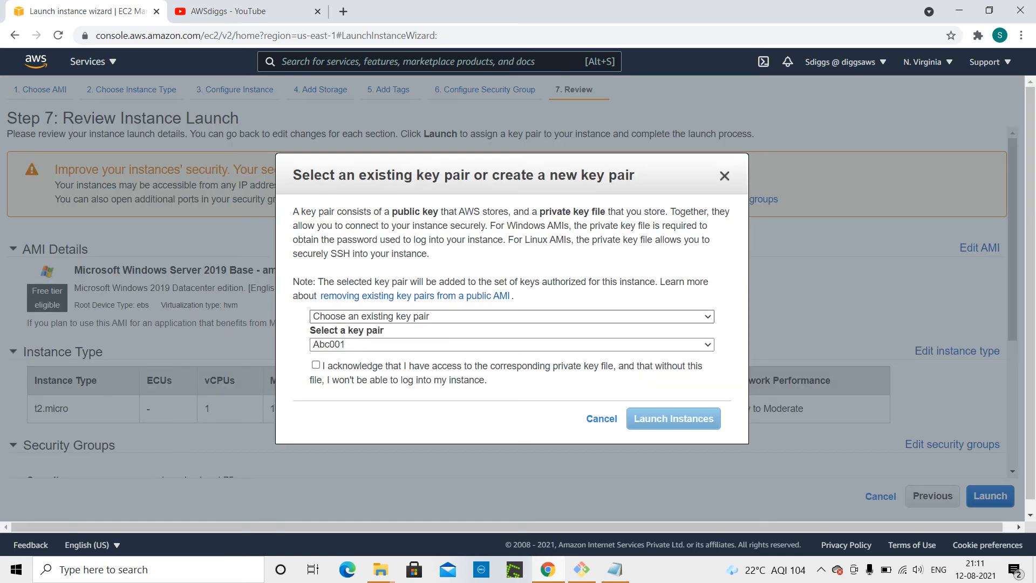
{"action": "left_click", "coordinate": [491, 318]}
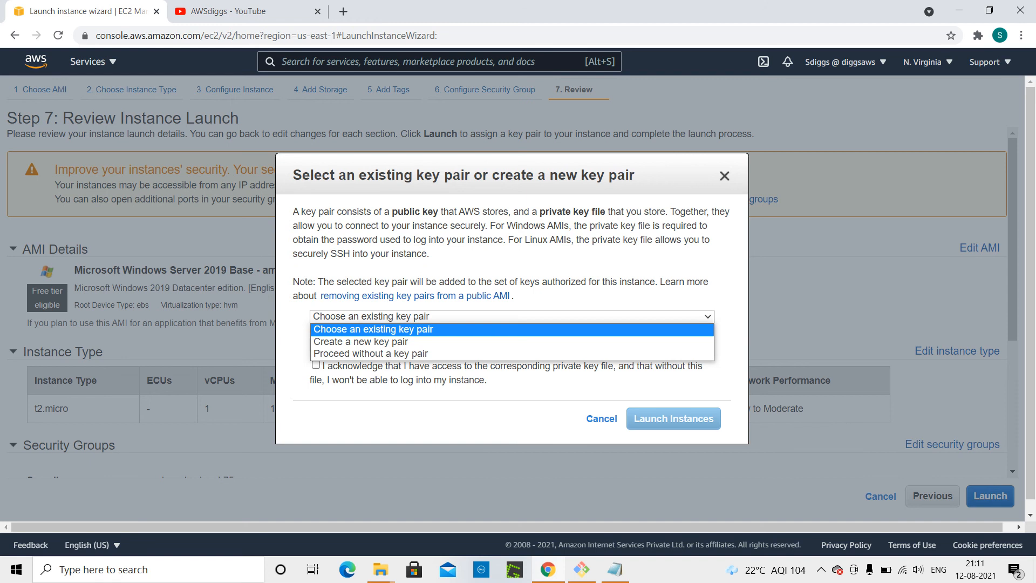
{"action": "left_click", "coordinate": [526, 301]}
{"action": "left_click", "coordinate": [510, 345]}
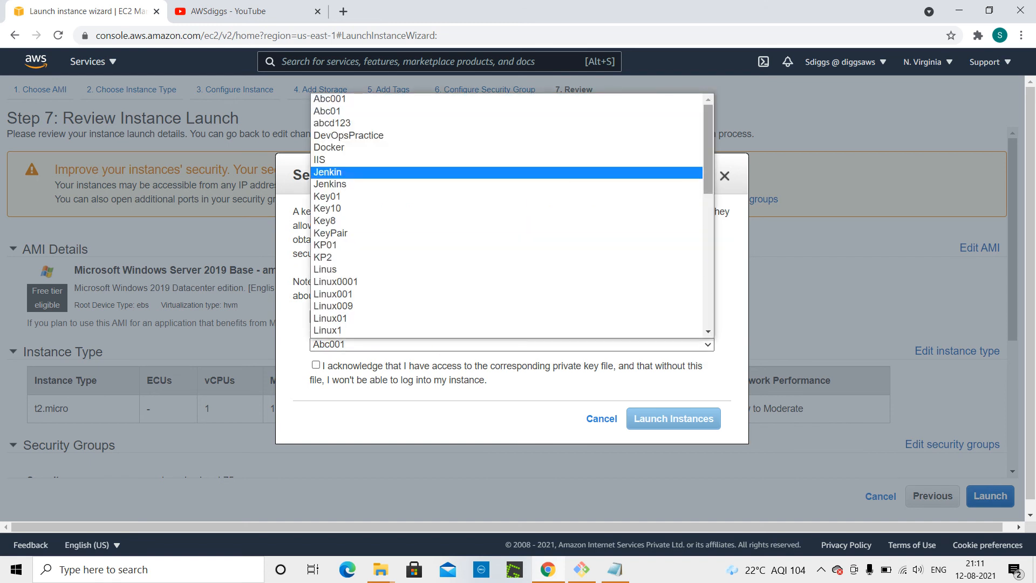
{"action": "left_click_drag", "start_coordinate": [706, 162], "coordinate": [698, 305]}
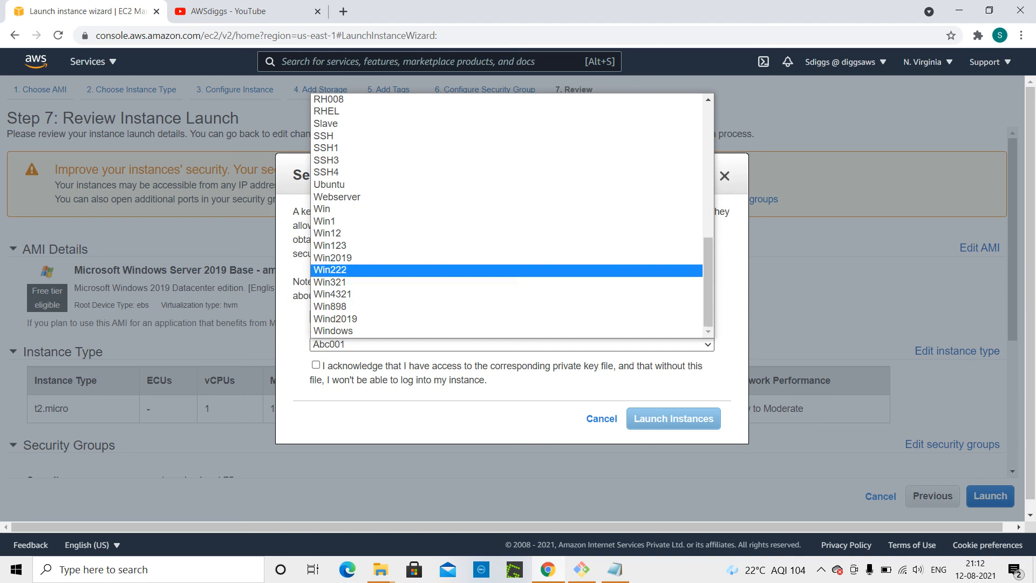
{"action": "left_click", "coordinate": [560, 318]}
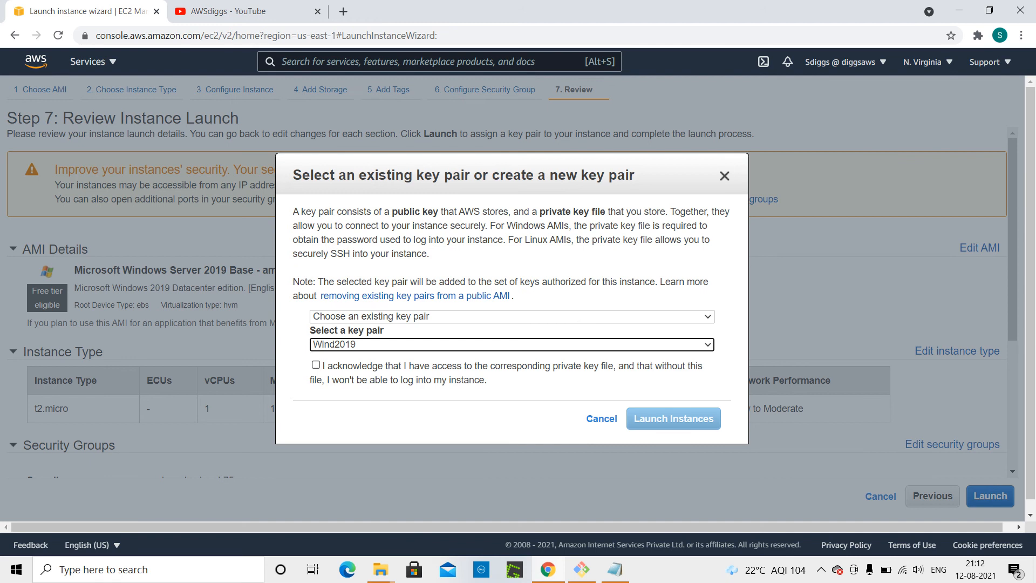
{"action": "left_click", "coordinate": [316, 365]}
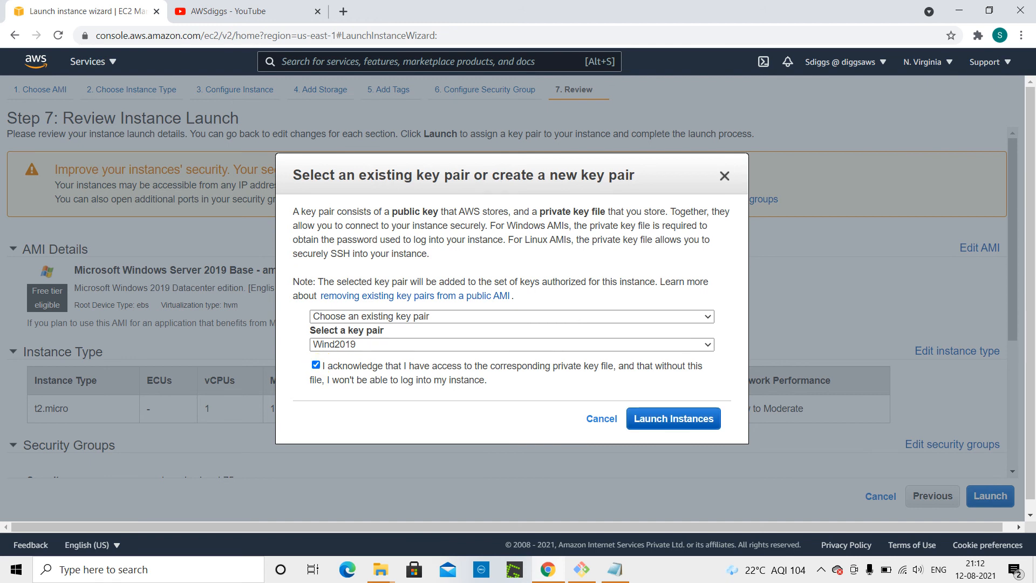
{"action": "left_click", "coordinate": [687, 418]}
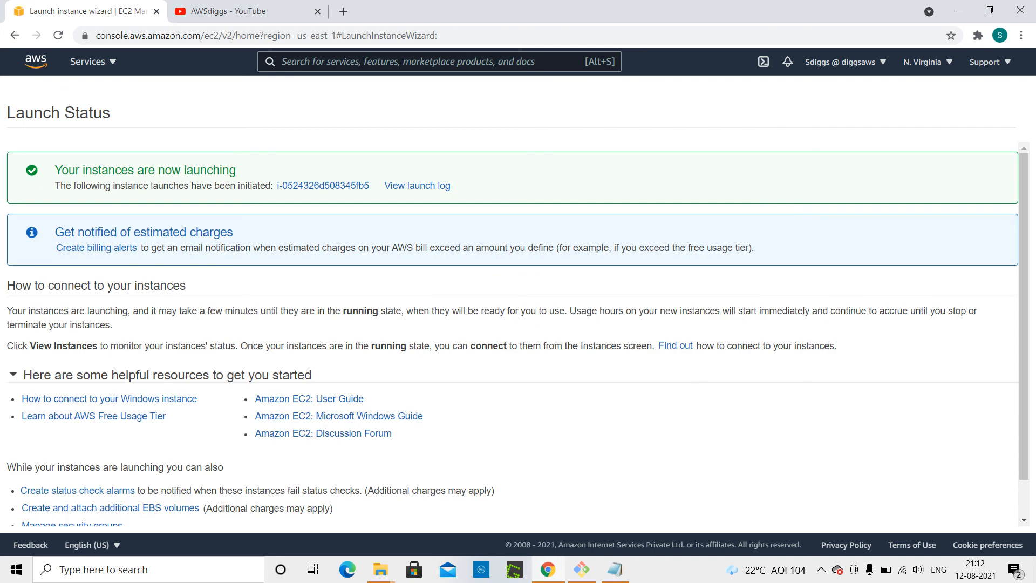
{"action": "scroll", "coordinate": [1020, 511], "scroll_direction": "down", "scroll_amount": 2}
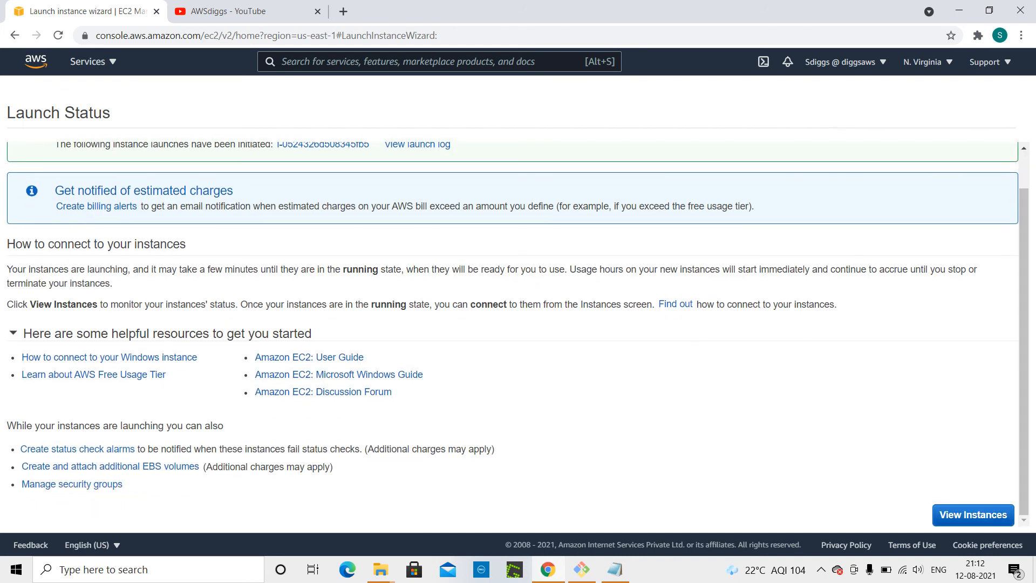
{"action": "left_click", "coordinate": [985, 517]}
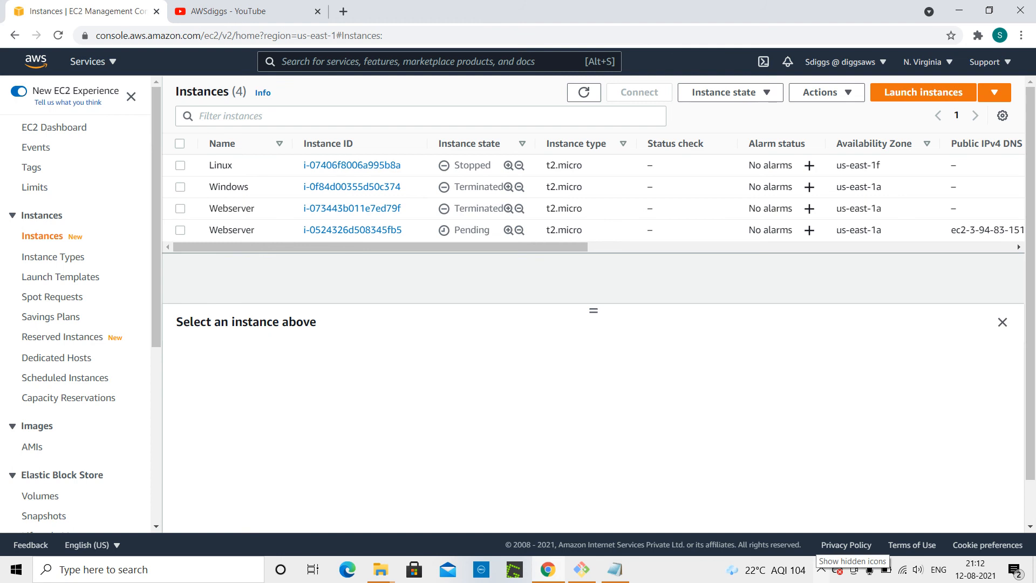
{"action": "left_click", "coordinate": [817, 568]}
{"action": "right_click", "coordinate": [816, 567]}
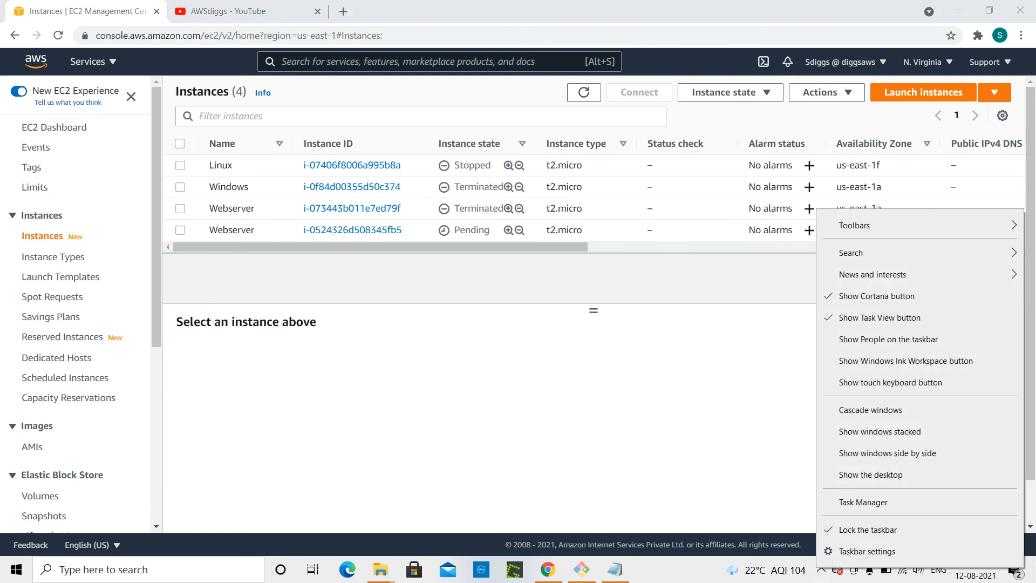
{"action": "left_click", "coordinate": [793, 530]}
{"action": "left_click", "coordinate": [820, 569]}
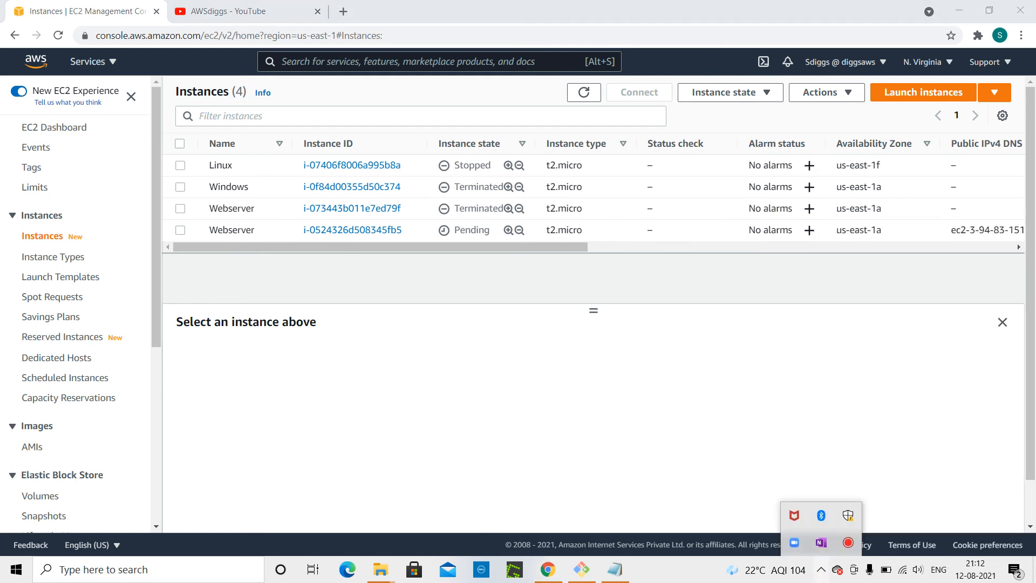
{"action": "right_click", "coordinate": [848, 542]}
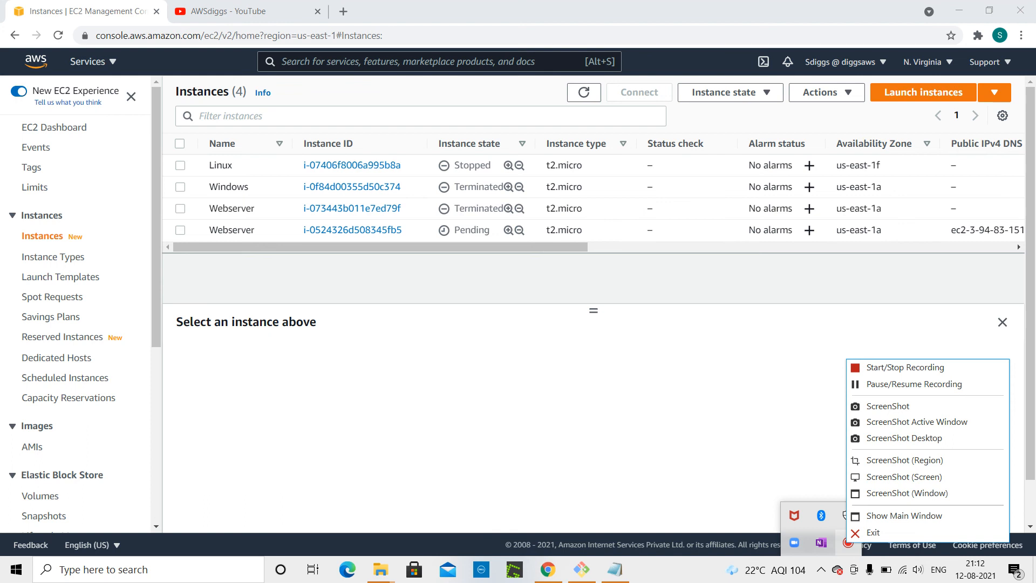
{"action": "left_click", "coordinate": [879, 381]}
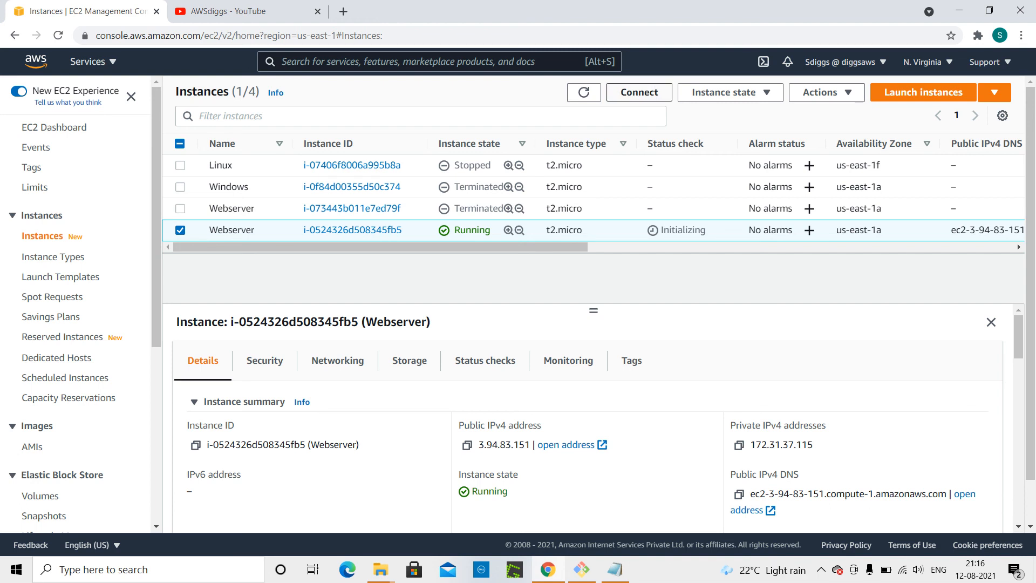
Open the RDP client connection options for the Webserver instance and decrypt its administrator password using the Wind2019.pem key file.
{"action": "left_click", "coordinate": [639, 92]}
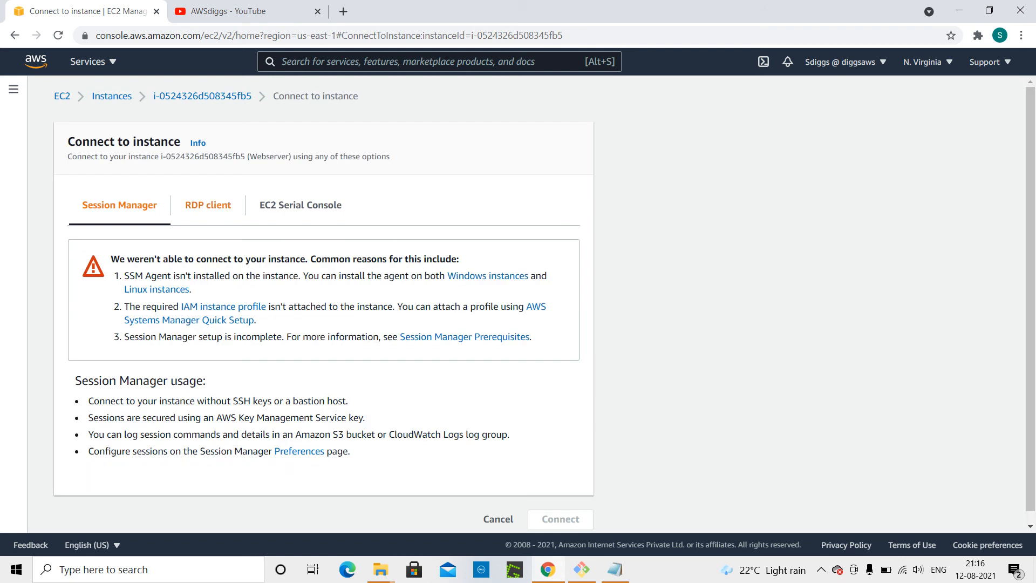
{"action": "left_click", "coordinate": [213, 206]}
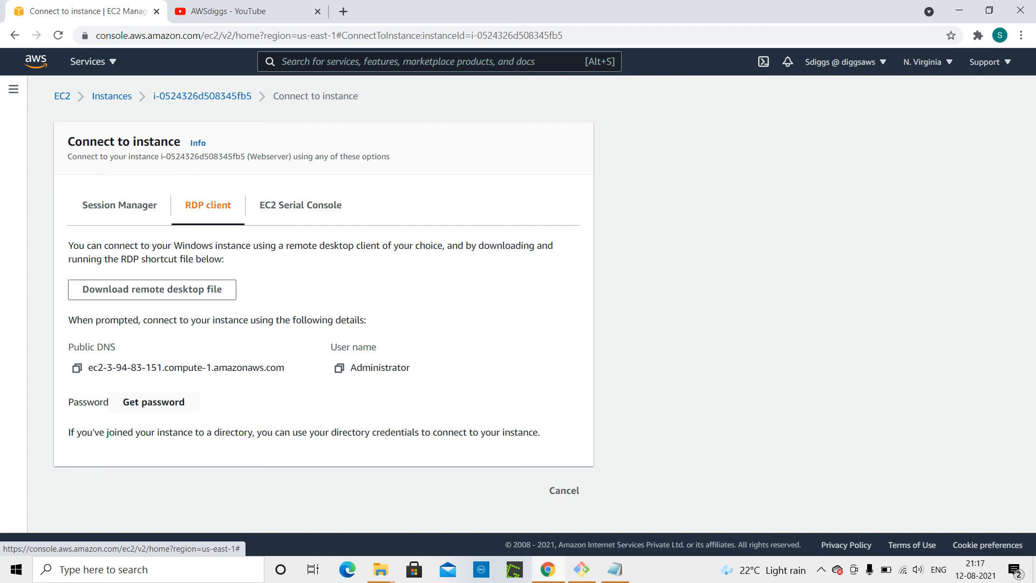
{"action": "left_click", "coordinate": [154, 402]}
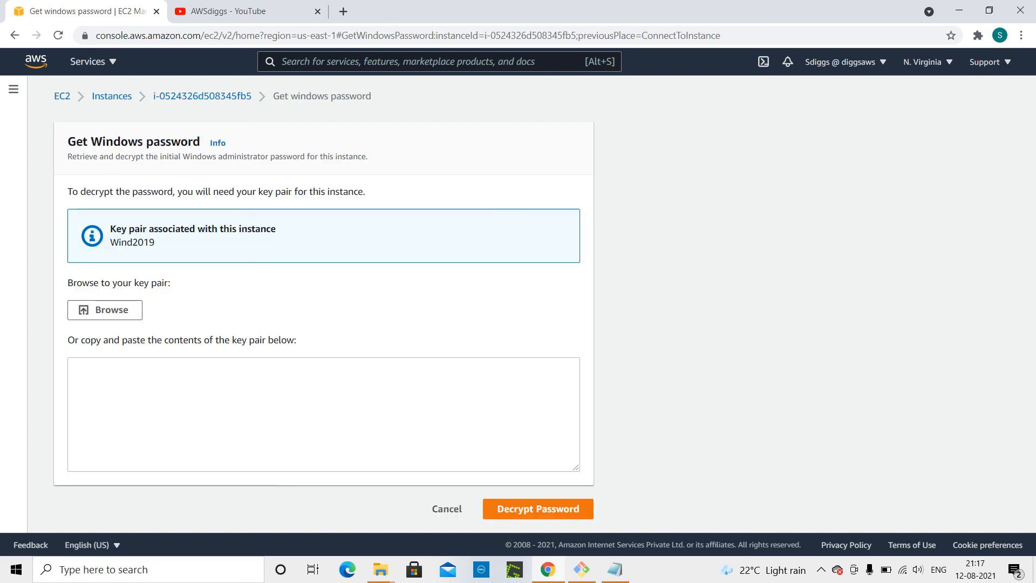
{"action": "left_click", "coordinate": [116, 308]}
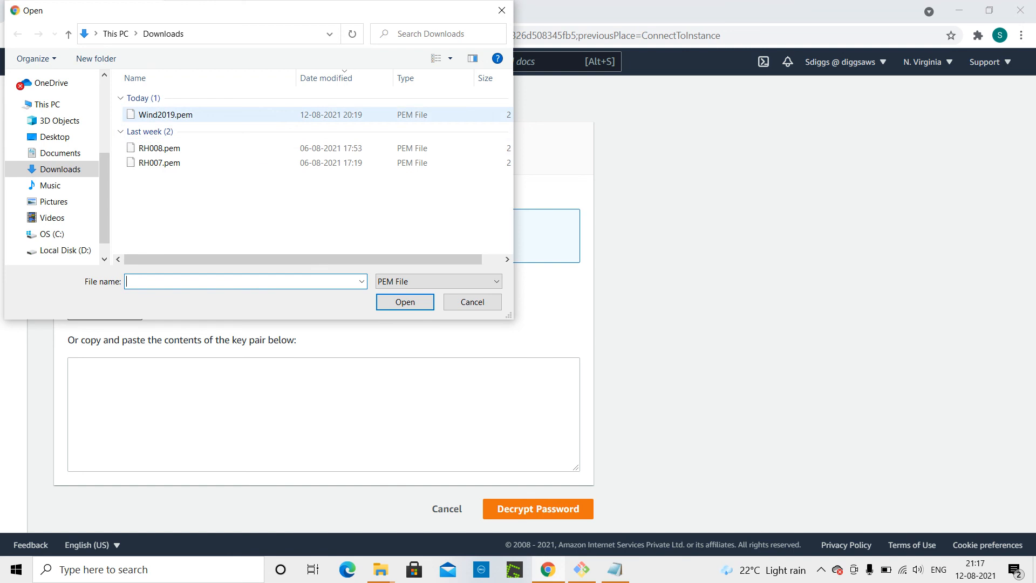
{"action": "left_click", "coordinate": [163, 112]}
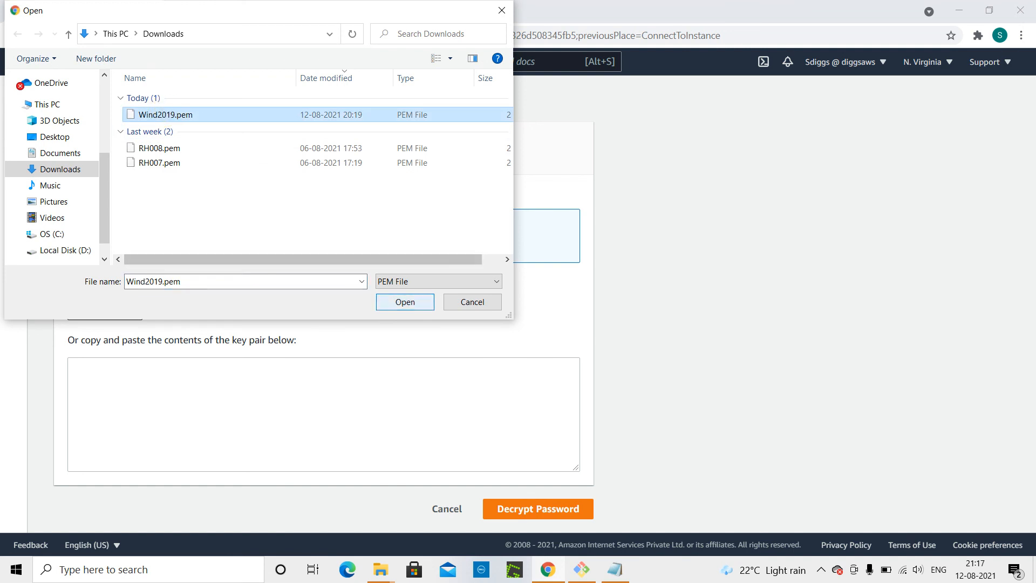
{"action": "left_click", "coordinate": [392, 302]}
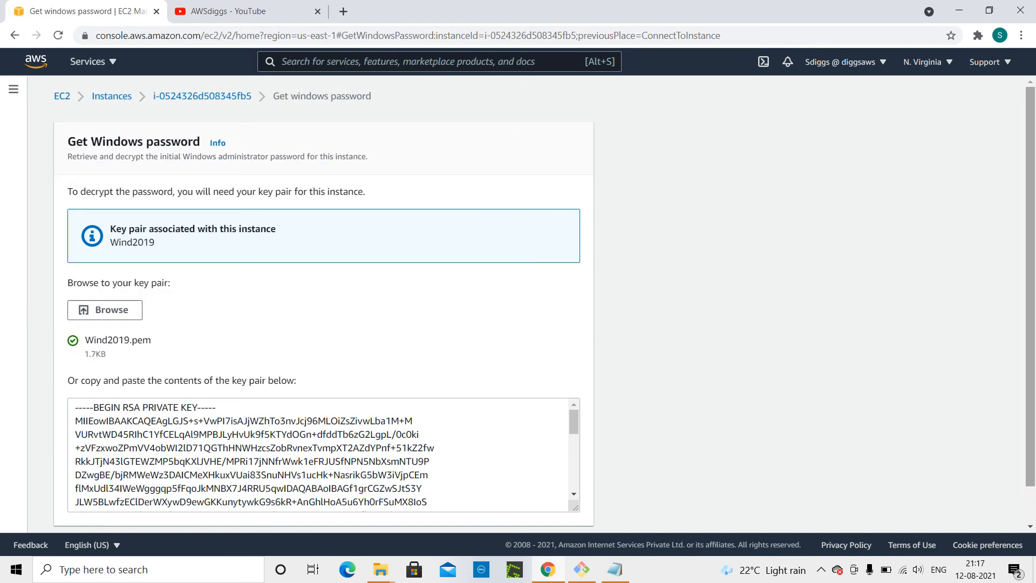
{"action": "scroll", "coordinate": [545, 305], "scroll_direction": "down", "scroll_amount": 2}
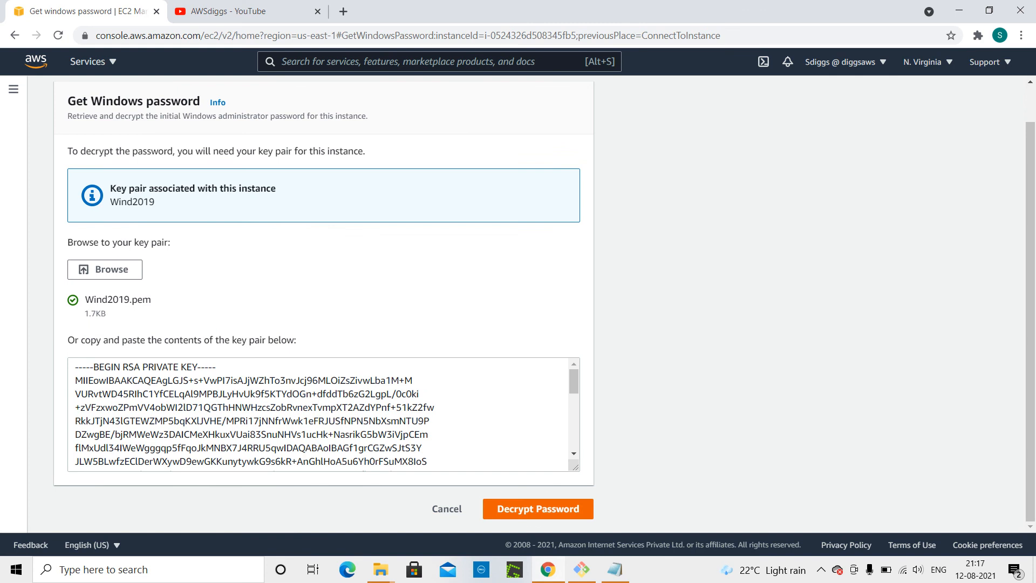
{"action": "left_click", "coordinate": [533, 508]}
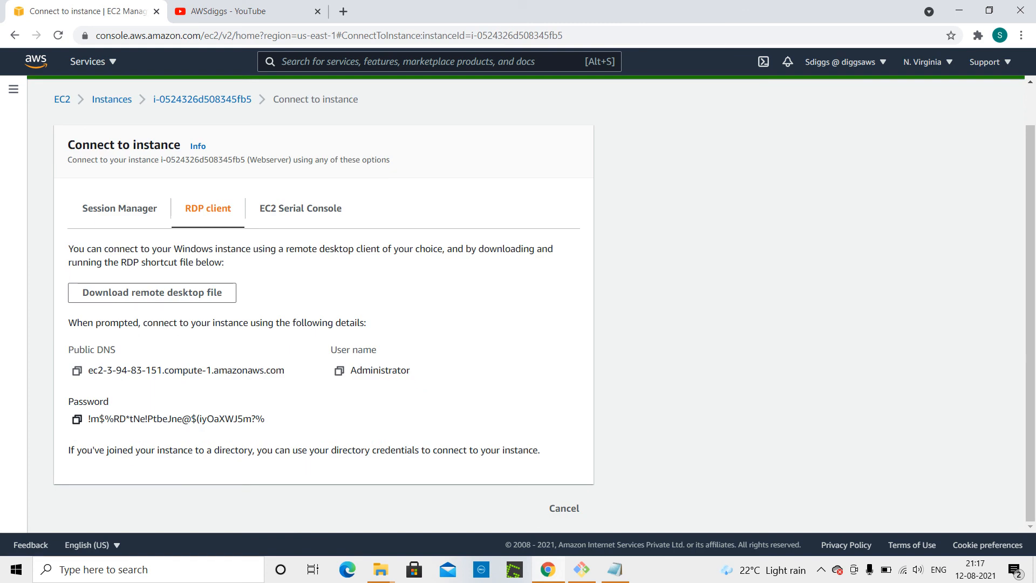
Copy the administrator password and replace the old password line in Notepad with it.
{"action": "left_click", "coordinate": [76, 419]}
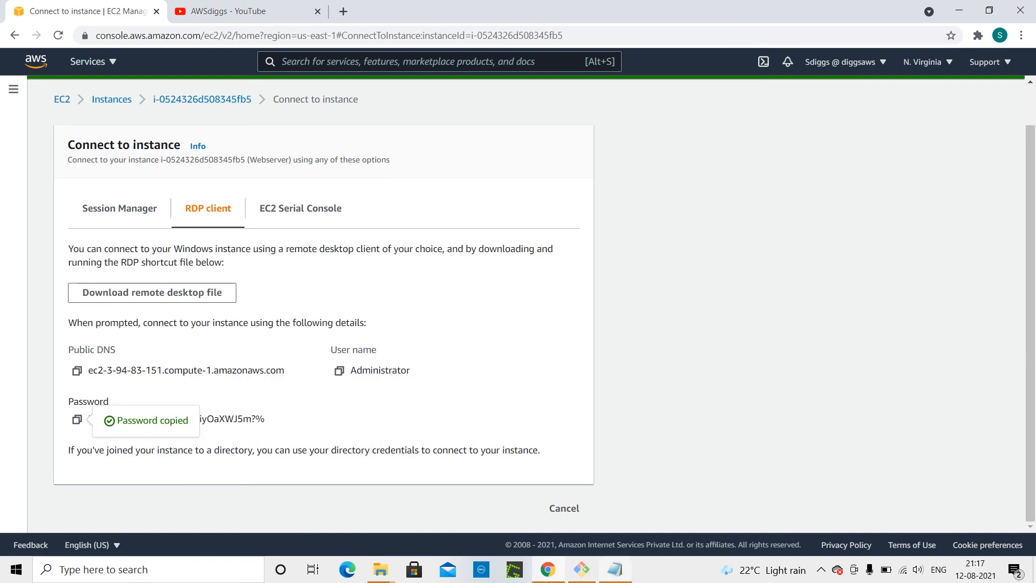
{"action": "left_click", "coordinate": [616, 569]}
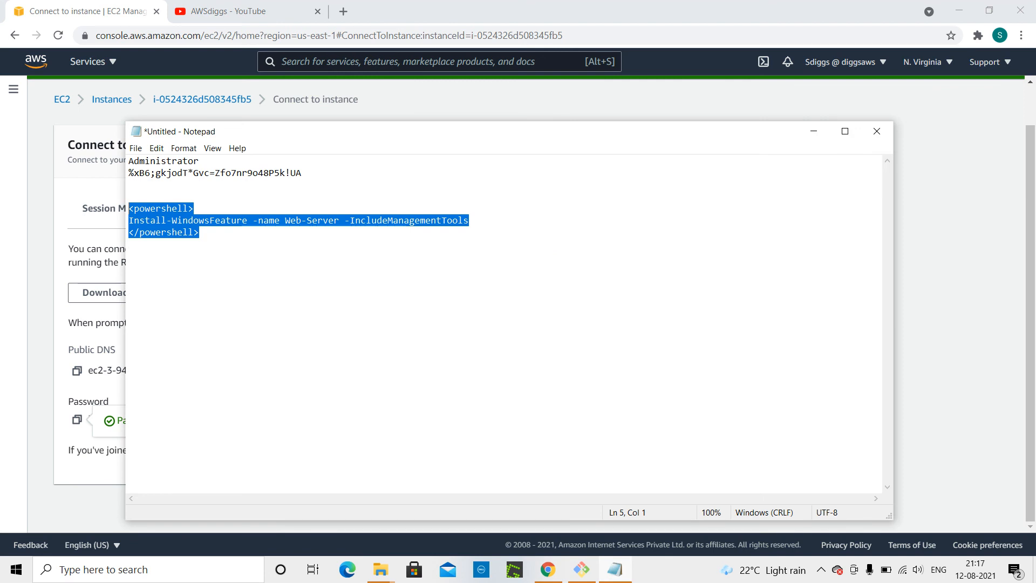
{"action": "double_click", "coordinate": [322, 173]}
{"action": "left_click", "coordinate": [321, 173]}
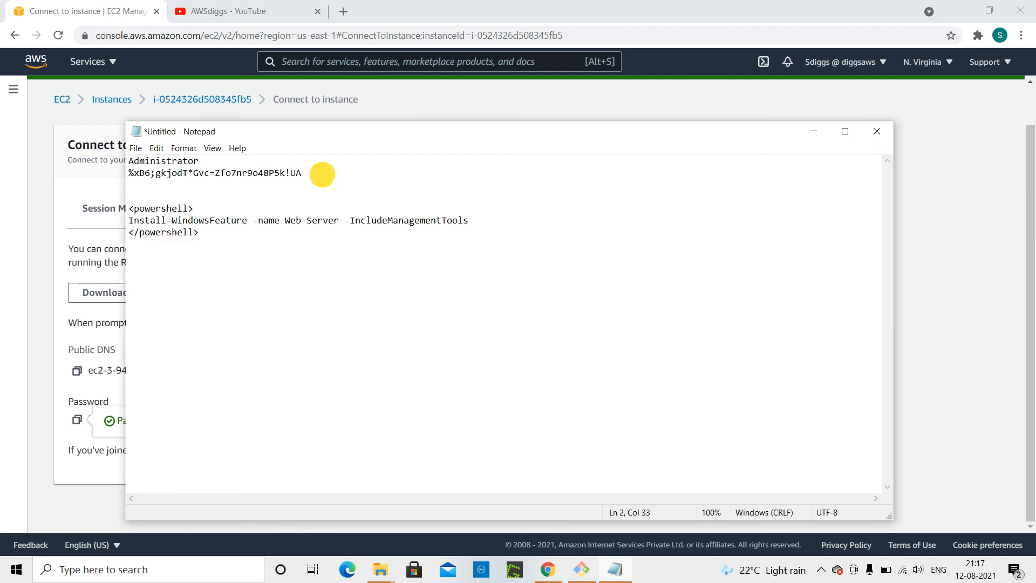
{"action": "key", "text": "shift+Home"}
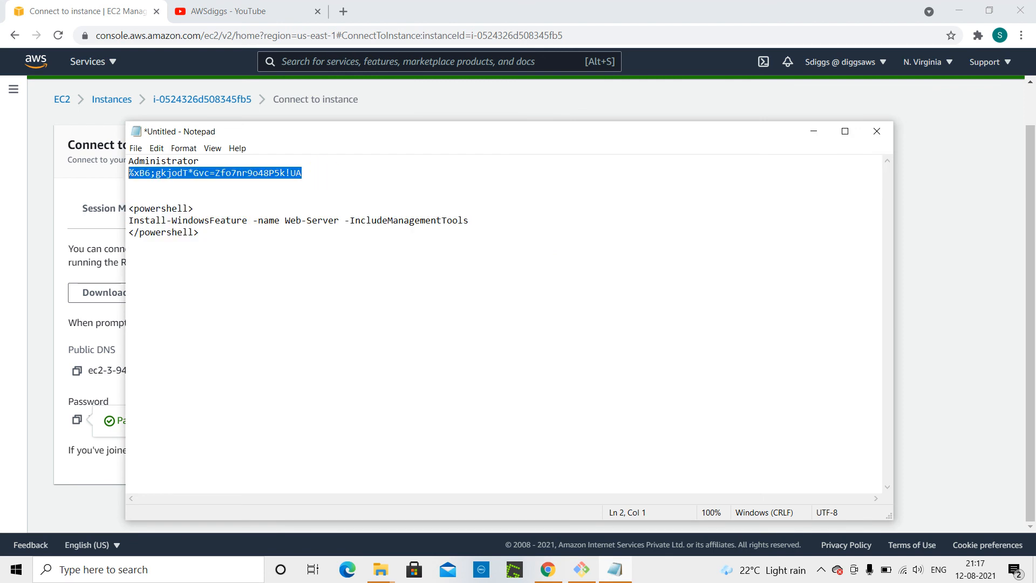
{"action": "key", "text": "Delete"}
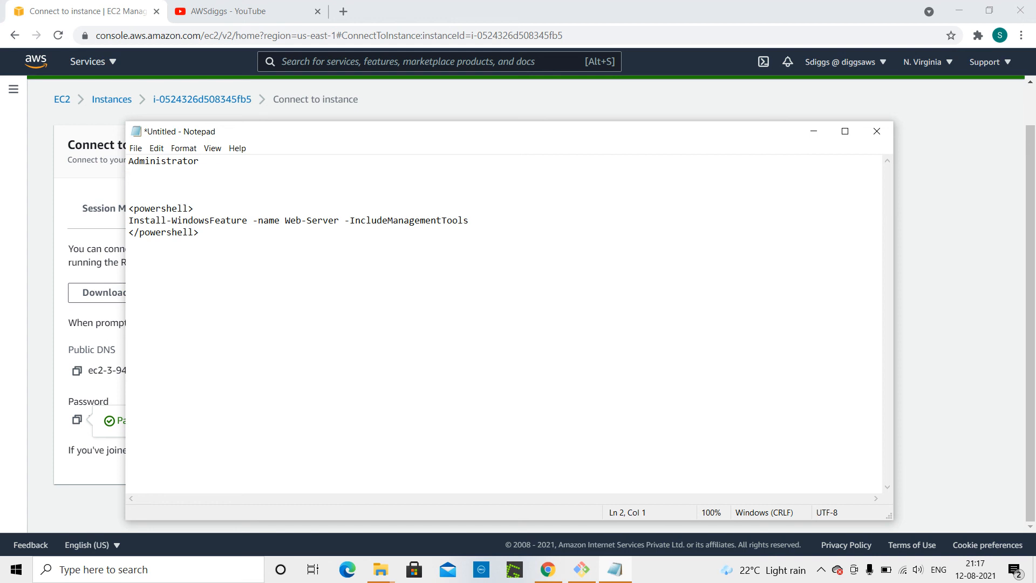
{"action": "key", "text": "ctrl+v"}
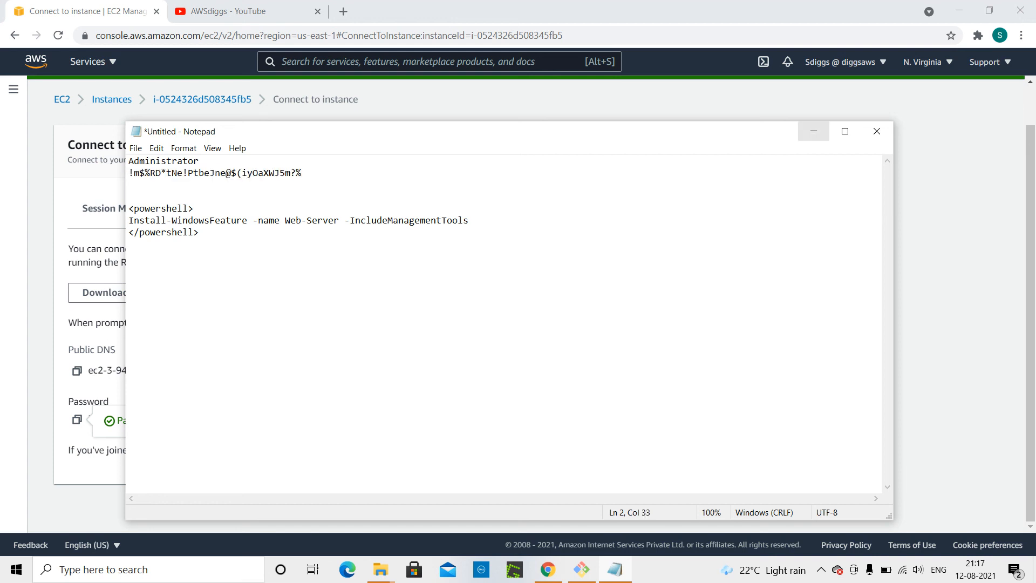
{"action": "left_click", "coordinate": [813, 130]}
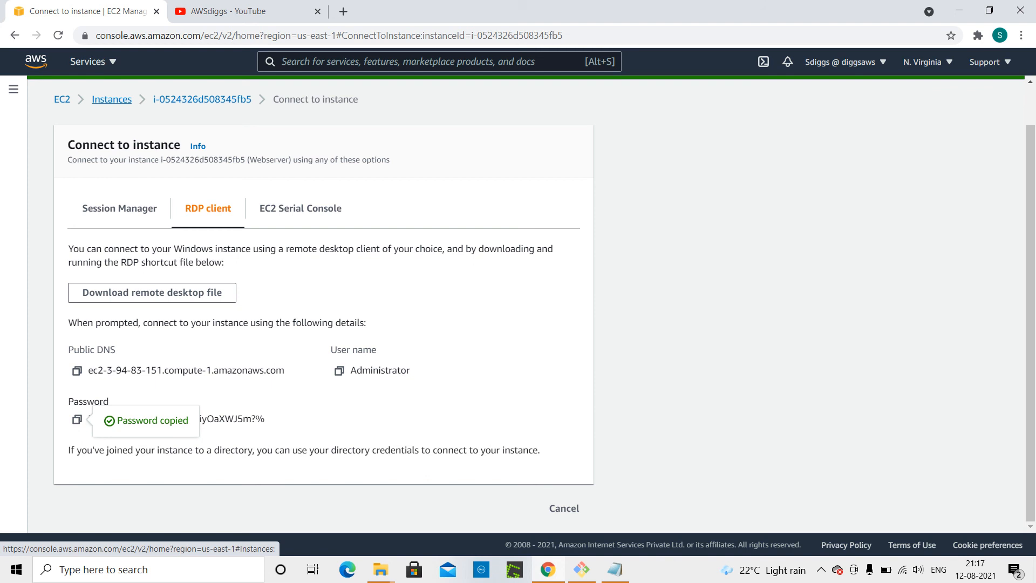
Copy the Webserver instance's public IPv4 address and open it in a new browser tab.
{"action": "left_click", "coordinate": [96, 102]}
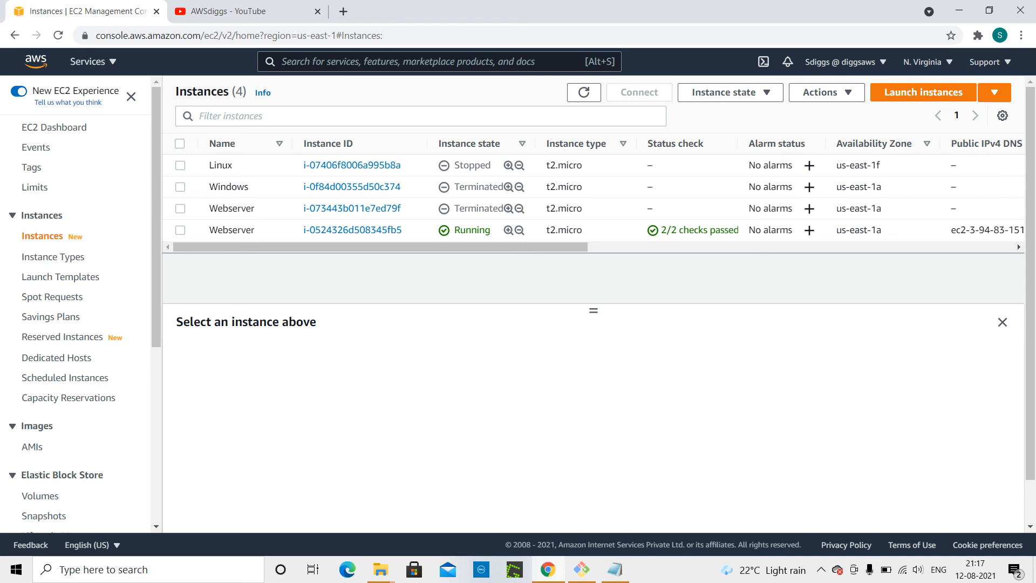
{"action": "left_click", "coordinate": [180, 230]}
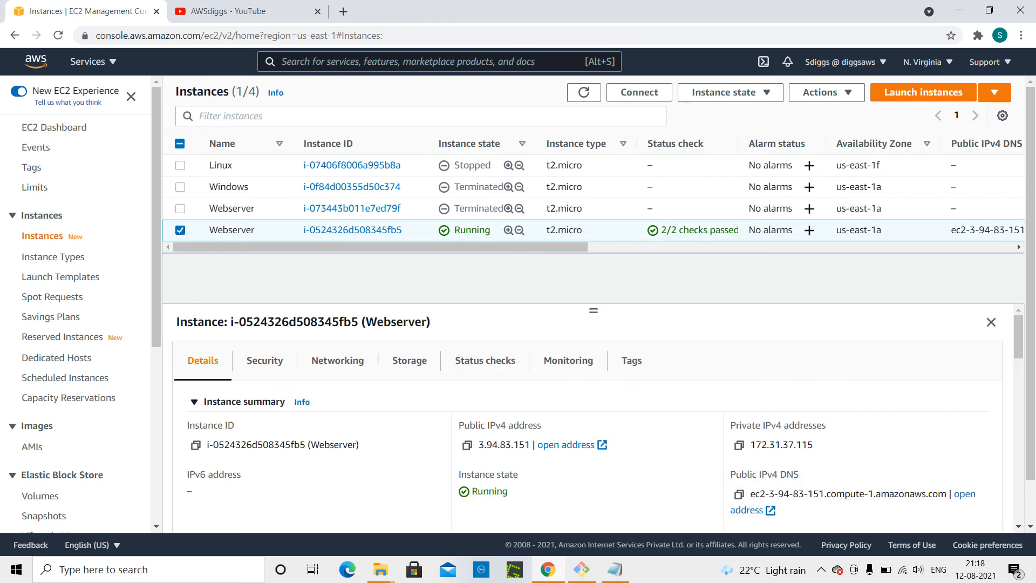
{"action": "left_click", "coordinate": [467, 445]}
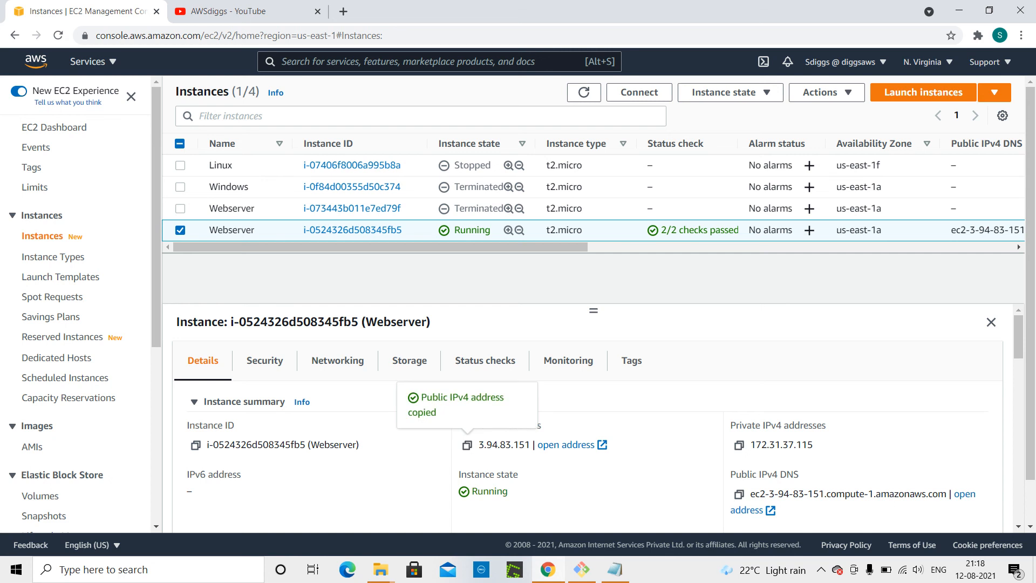
{"action": "left_click", "coordinate": [343, 12]}
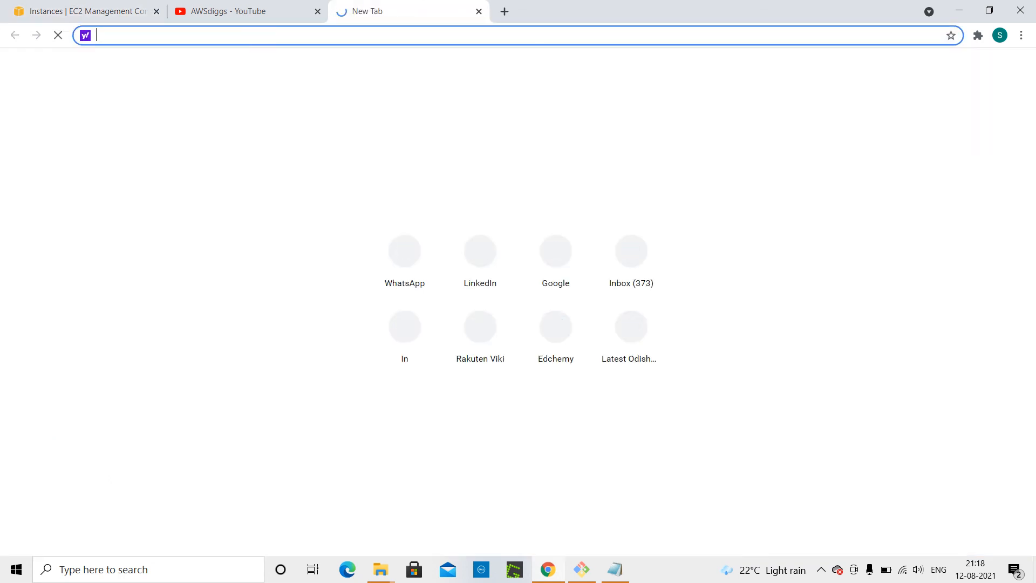
{"action": "key", "text": "ctrl+v"}
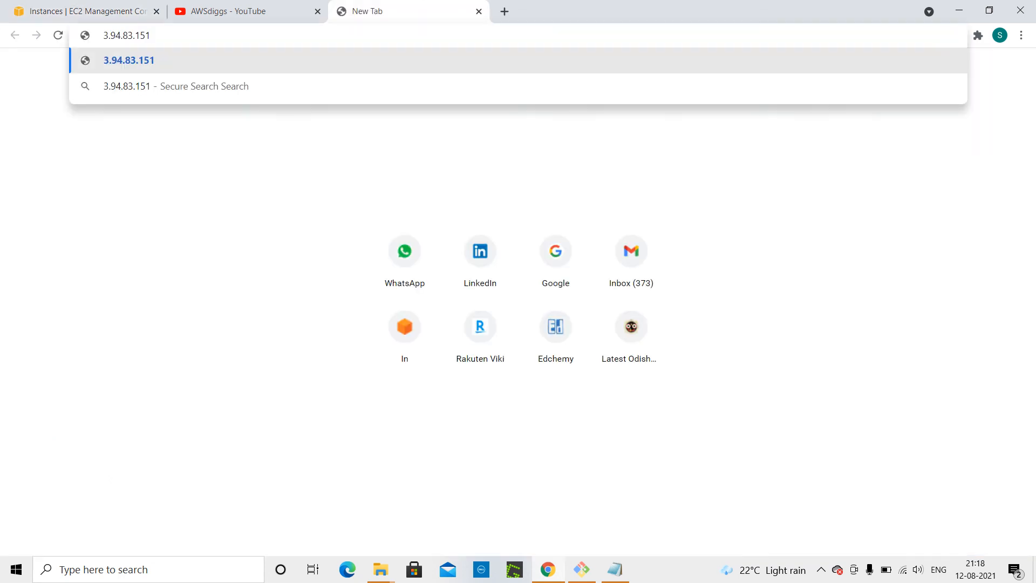
{"action": "key", "text": "Return"}
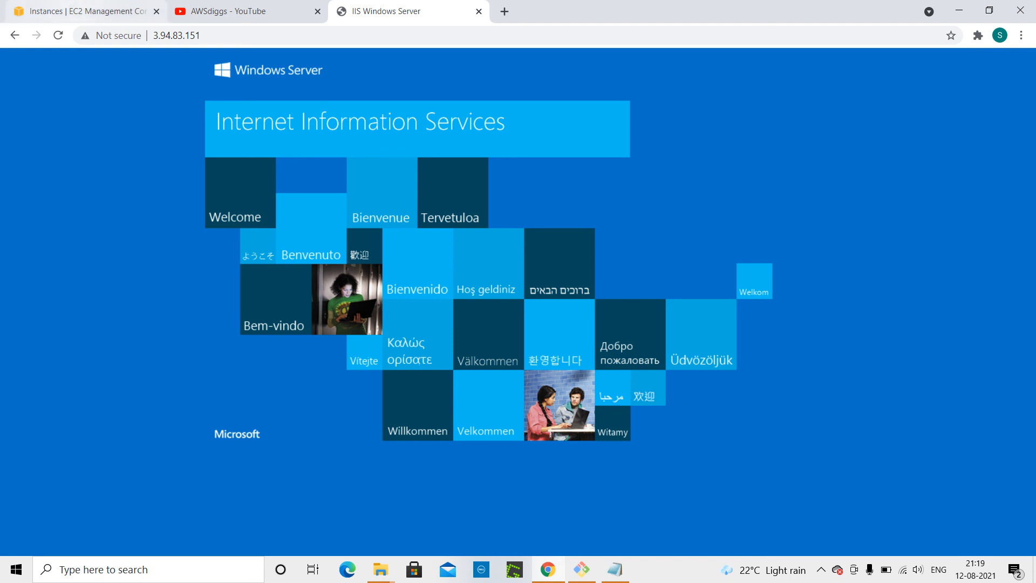
{"action": "left_click", "coordinate": [821, 569]}
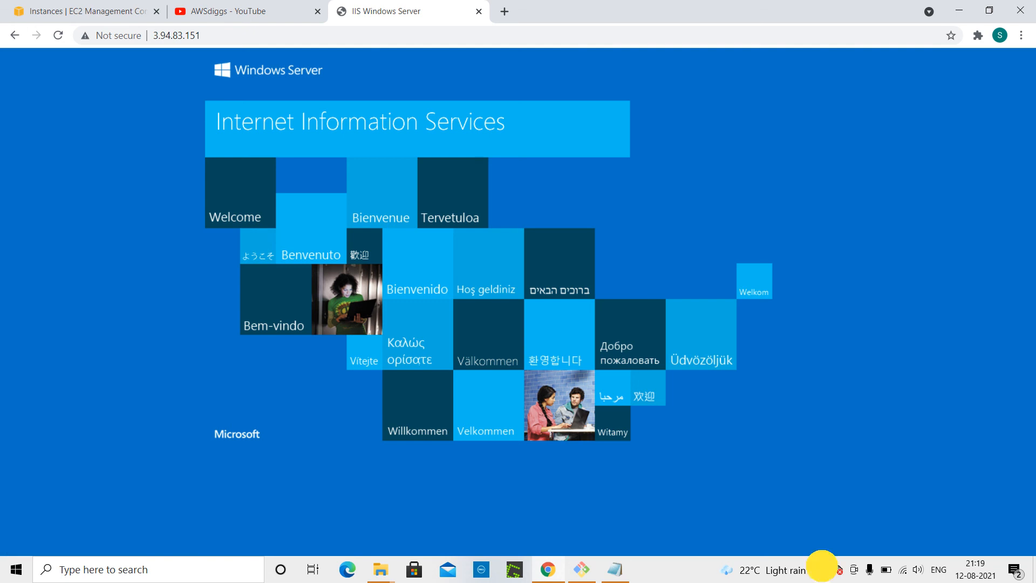